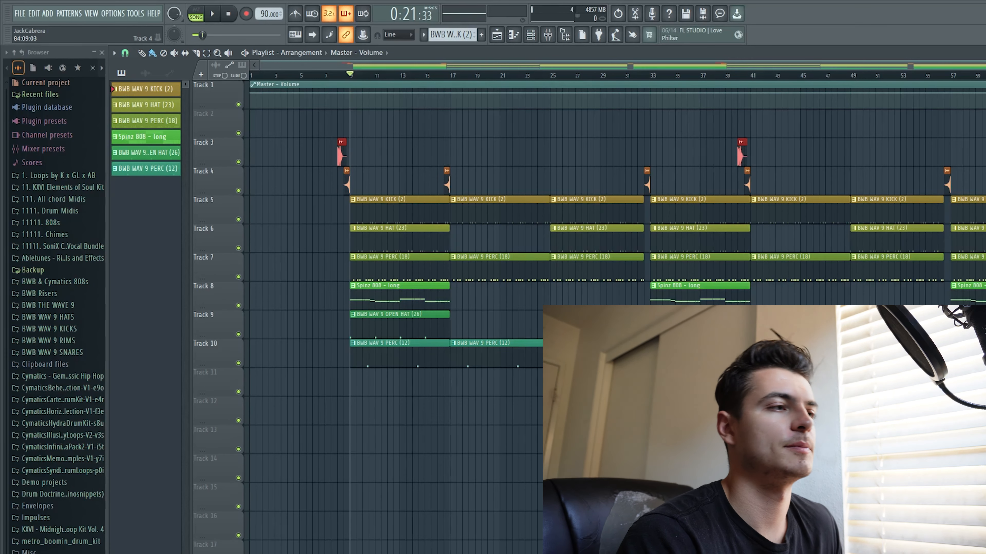
Step: Open the mixer and place it below the upper playlist tracks
key("F9")
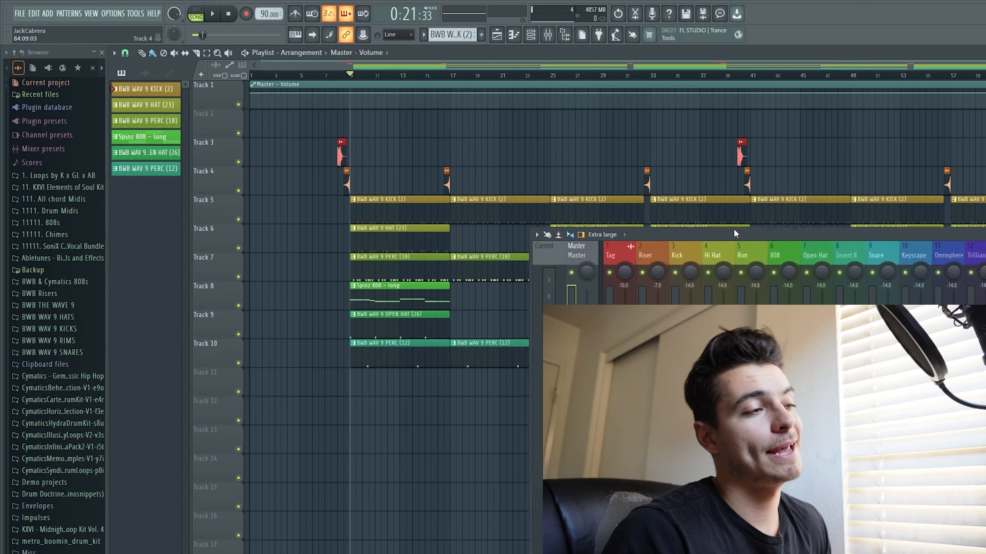
left_click_drag(736, 231, 676, 213)
left_click_drag(747, 214, 353, 212)
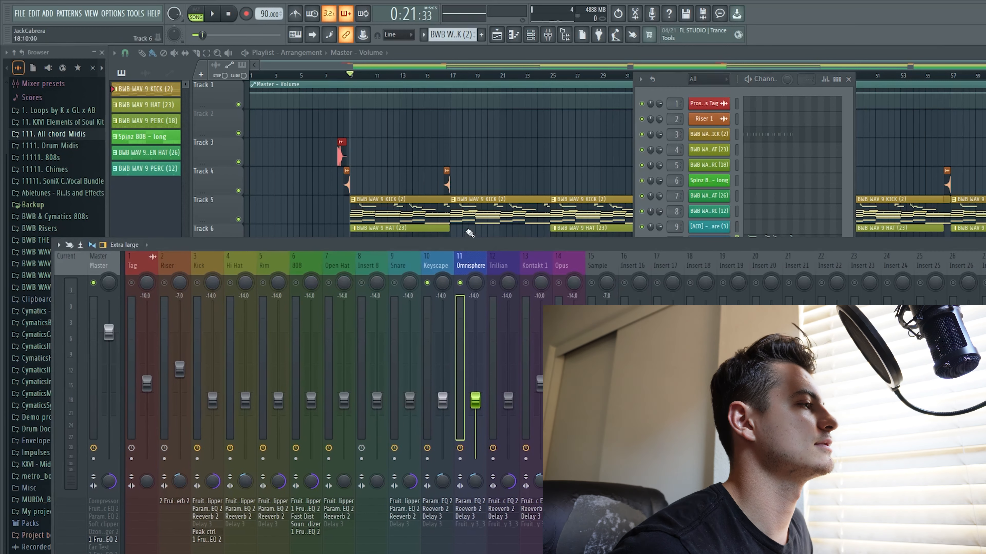
left_click_drag(482, 239, 482, 286)
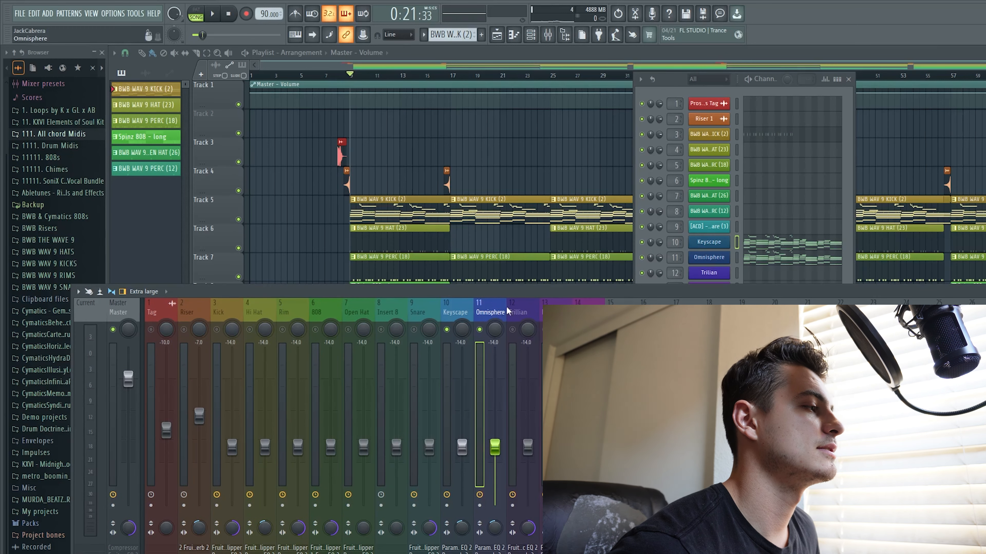
Step: Open the Fruity Parametric EQ 2 of both the Keyscape and Omnisphere channels and arrange the two windows side by side
left_click(459, 315)
left_click_drag(893, 292, 806, 294)
mouse_move(374, 99)
left_mouse_down()
mouse_move(402, 92)
mouse_move(371, 81)
mouse_move(370, 103)
left_mouse_up()
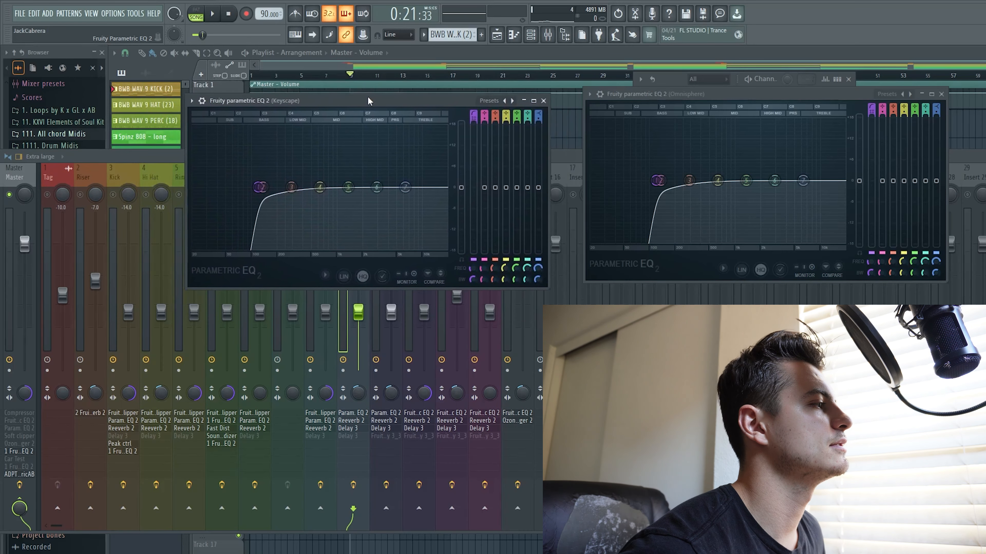
left_click_drag(622, 96, 672, 112)
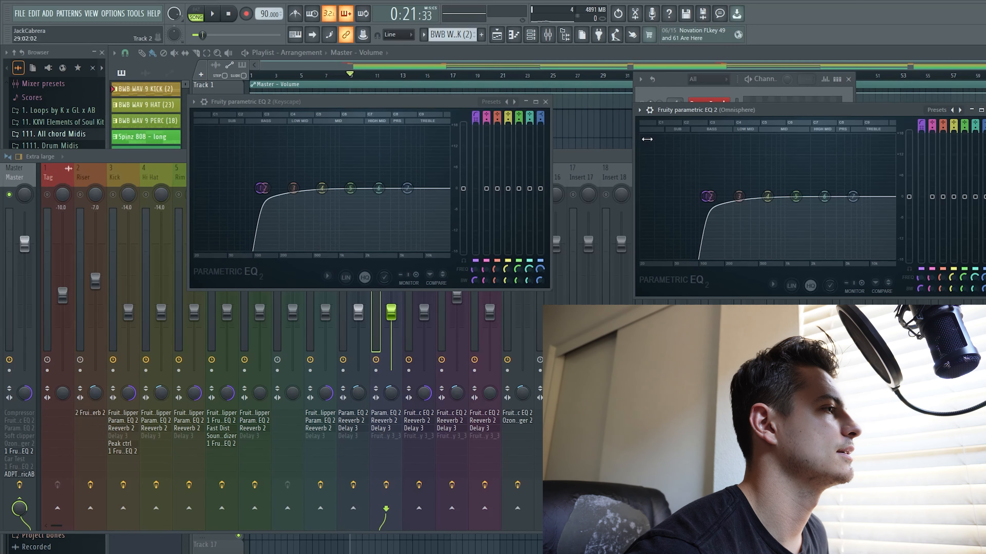
left_click_drag(272, 97, 361, 202)
Step: Solo the Keyscape channel, play the song and examine its spectrum in Fruity Parametric EQ 2
left_click(348, 190)
key("space")
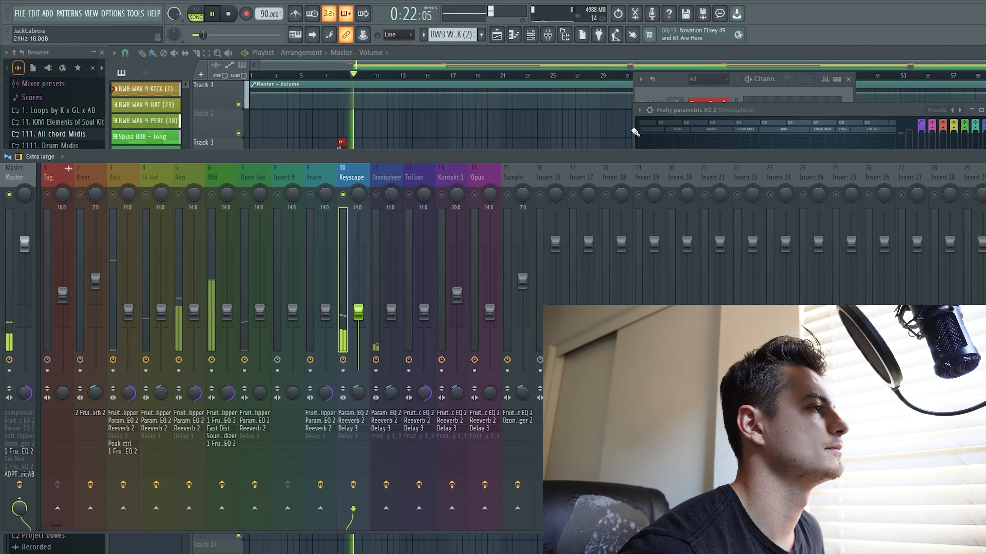
left_click(353, 412)
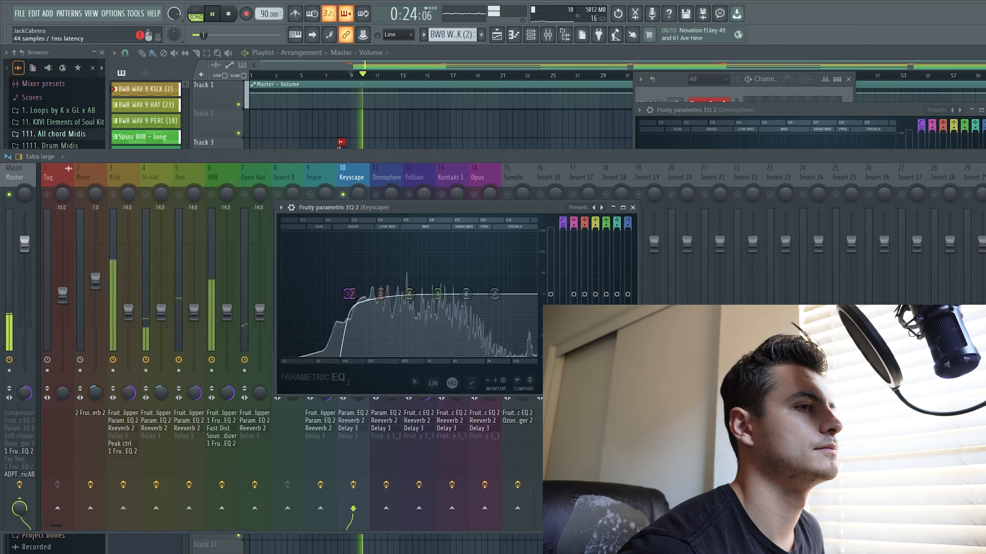
left_click_drag(473, 200, 404, 94)
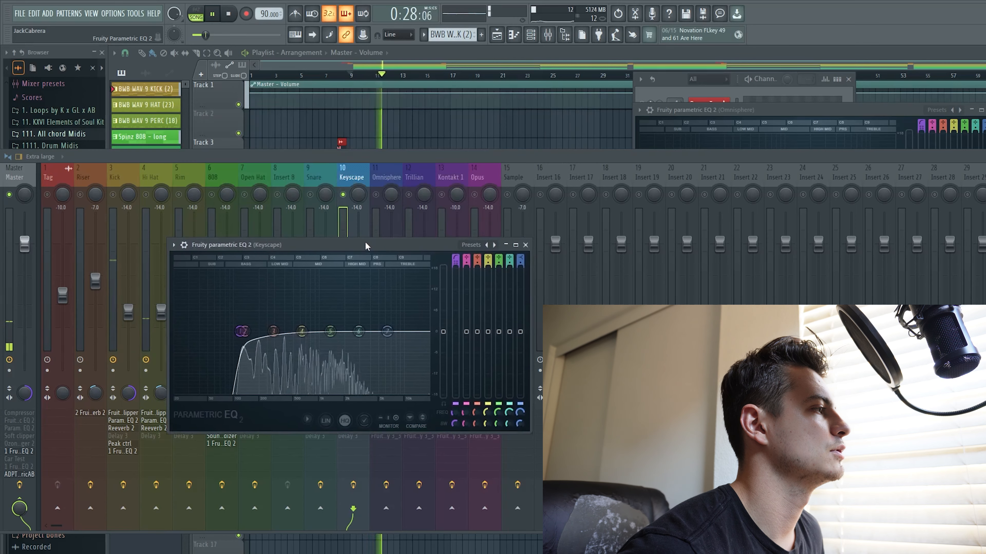
key("space")
Step: Solo the Omnisphere channel, play the song and examine its spectrum in Fruity Parametric EQ 2
left_click(382, 204)
left_click_drag(710, 113, 681, 150)
key("space")
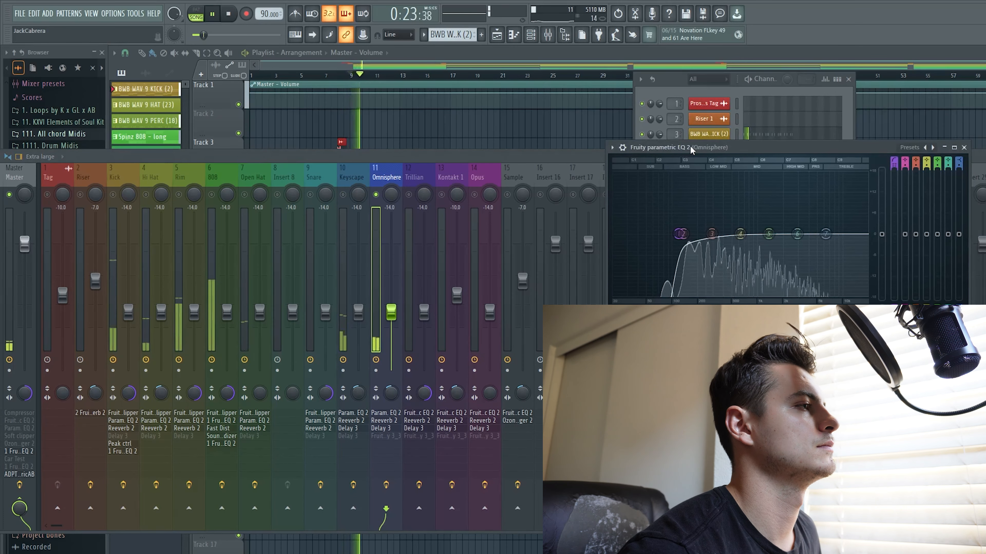
key("space")
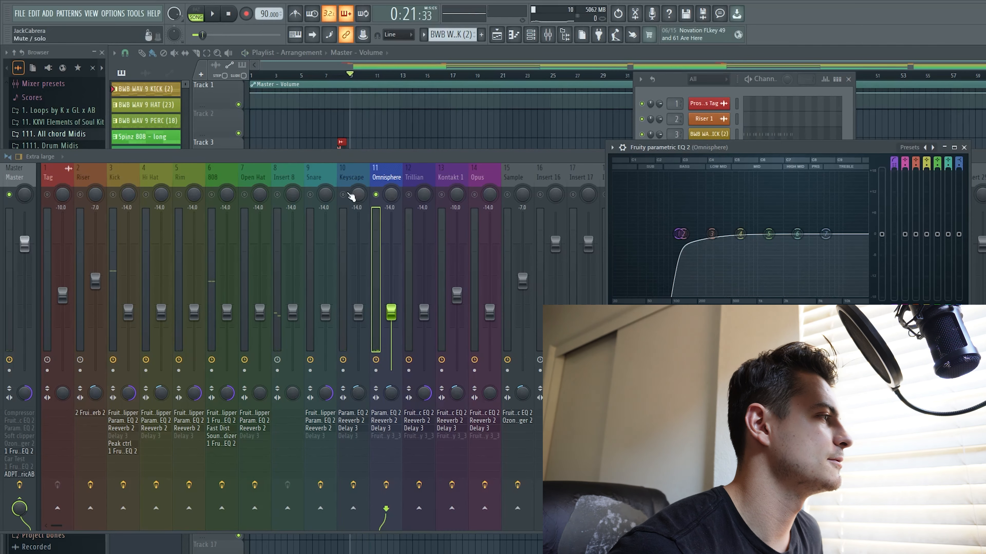
Step: Play only Keyscape's and Omnisphere's EQ channels with the song, compare their spectrums side by side, and close both EQ windows
left_click(351, 182)
left_click_drag(651, 147, 638, 137)
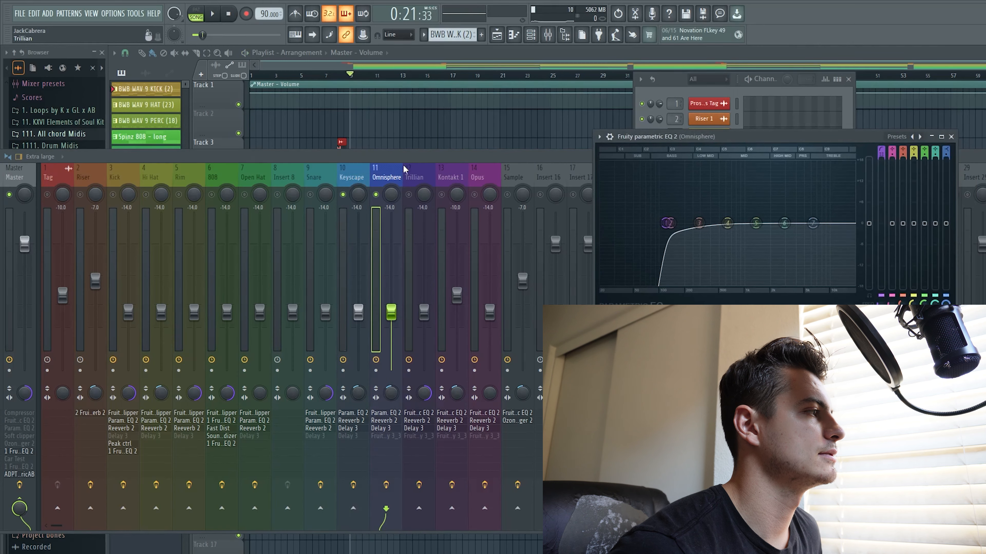
left_click(403, 165)
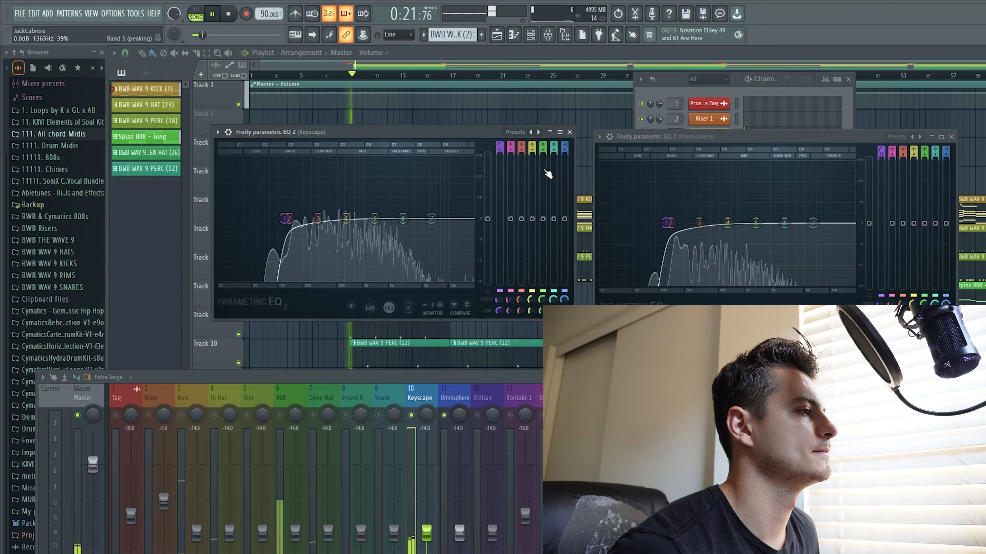
left_click(629, 135)
left_click_drag(629, 135, 624, 135)
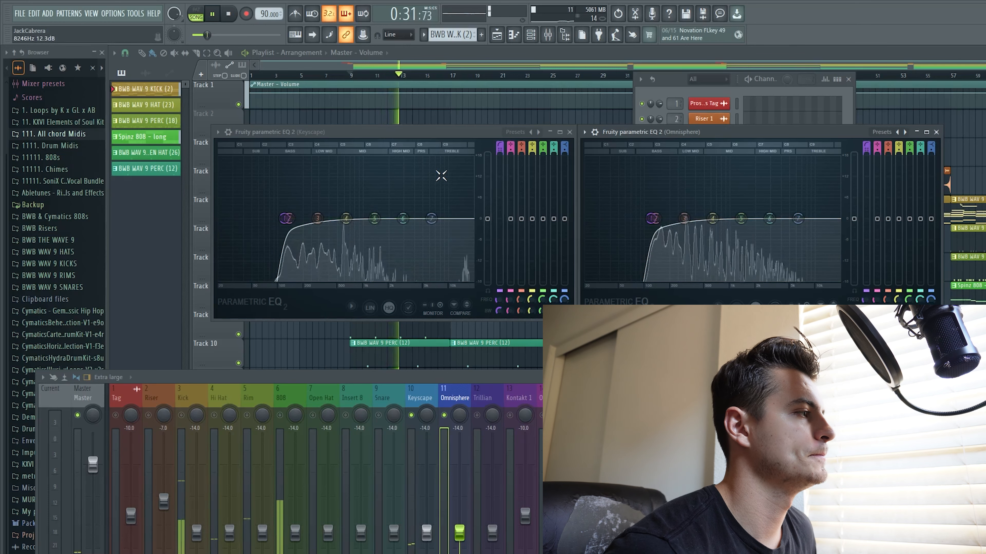
key("space")
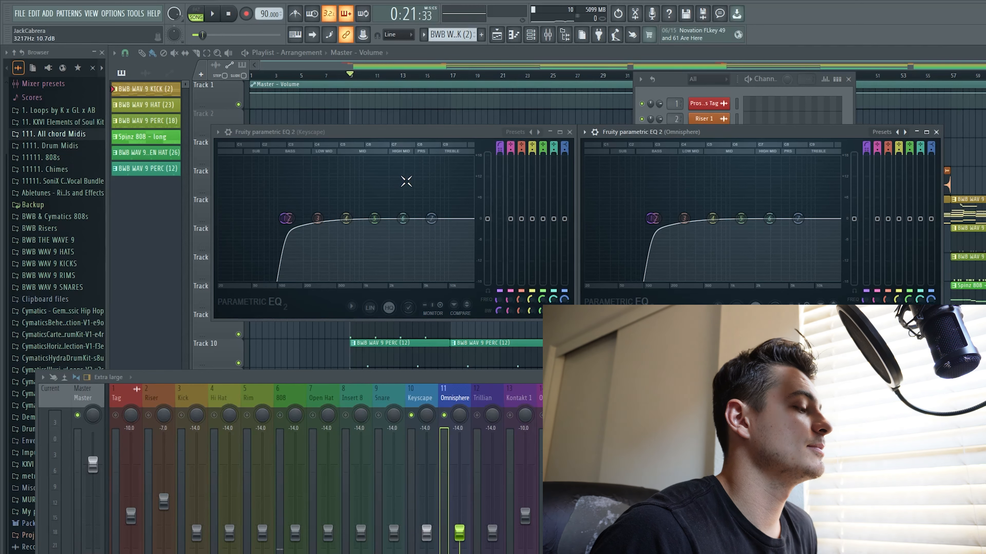
key("space")
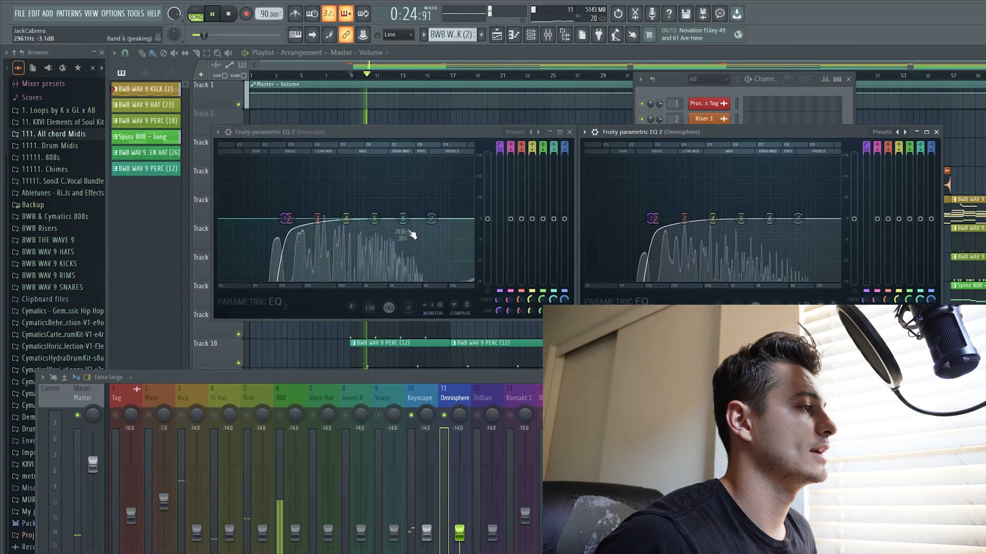
left_click(569, 132)
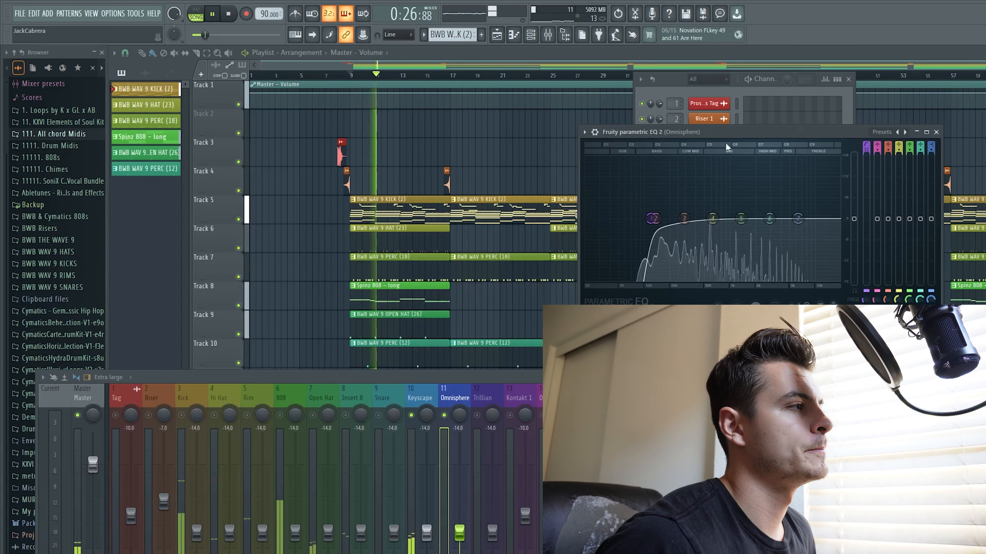
left_click(936, 132)
key("space")
Step: Pan the Keyscape mixer channel 24% to the right
left_click(427, 415)
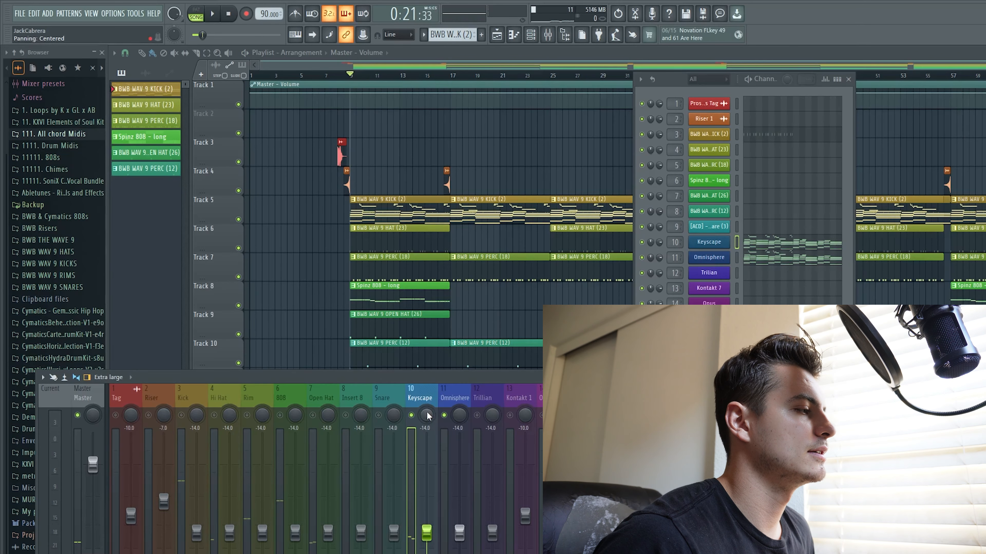
scroll(428, 416, "up", 2)
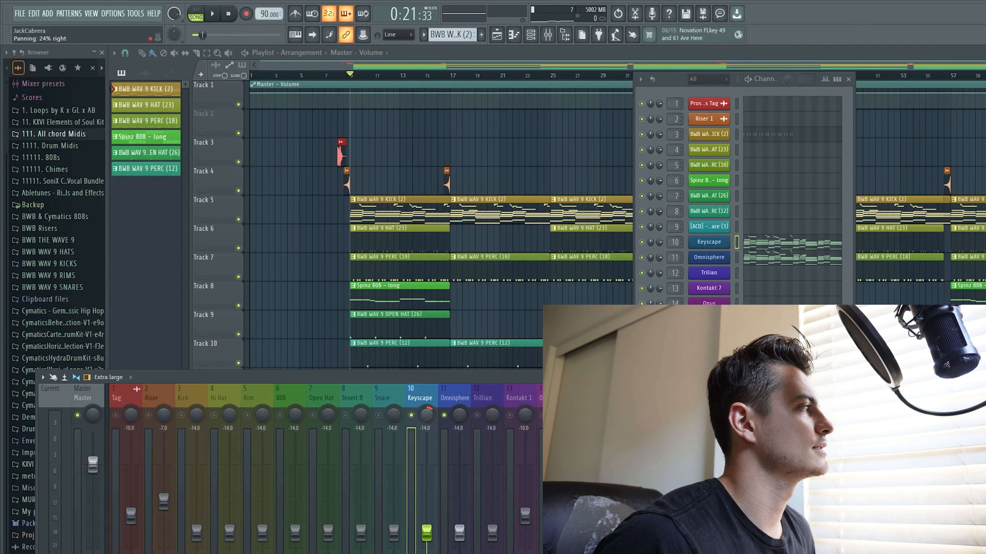
left_click_drag(421, 415, 421, 415)
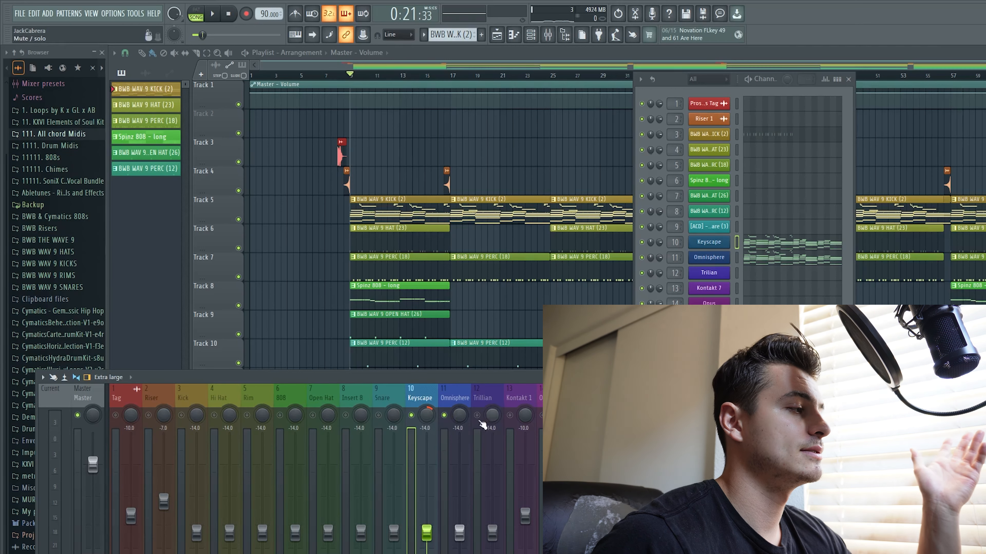
Step: Pan the Omnisphere mixer channel to the left, opposite the Keyscape channel
left_click_drag(459, 417, 459, 421)
left_click(420, 392)
left_click_drag(418, 381, 398, 349)
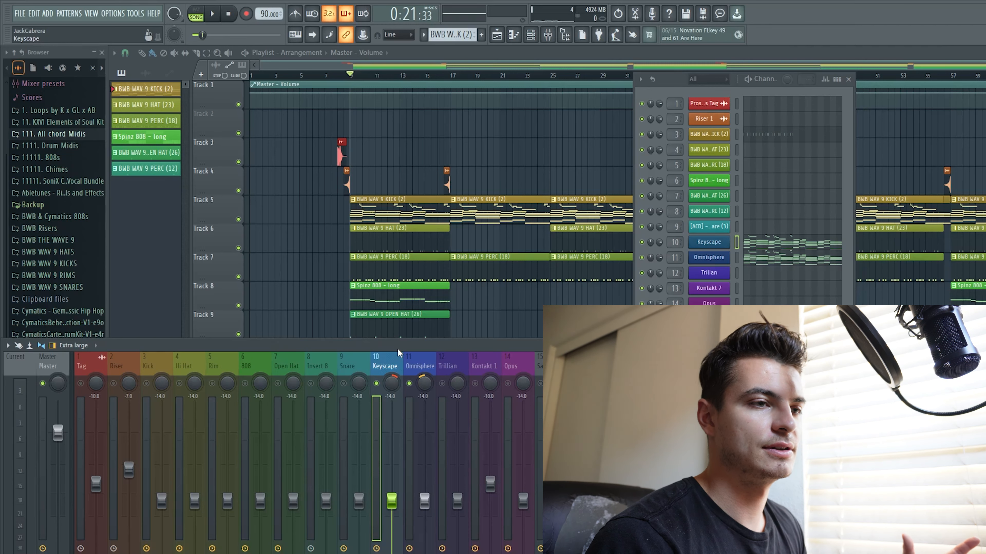
left_click(422, 365)
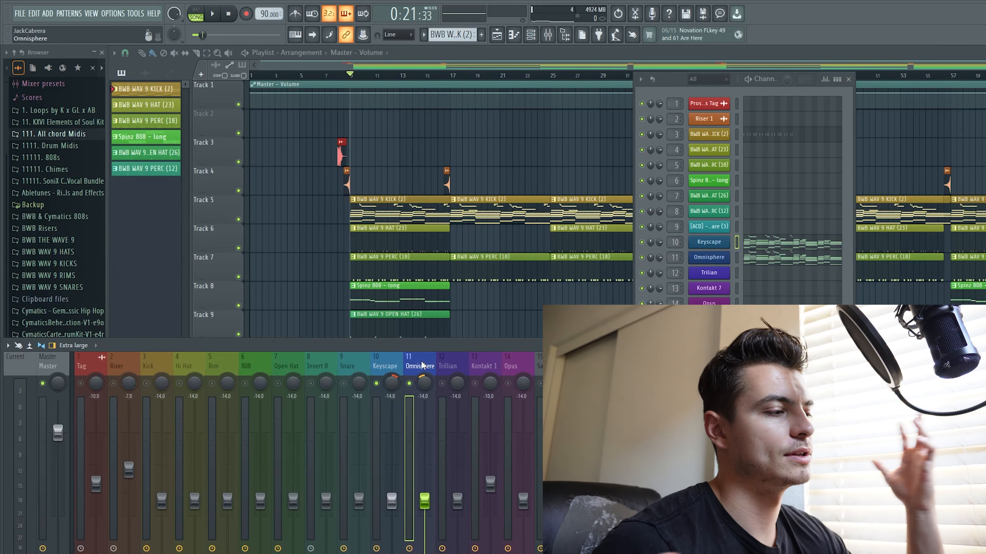
left_click_drag(424, 383, 424, 397)
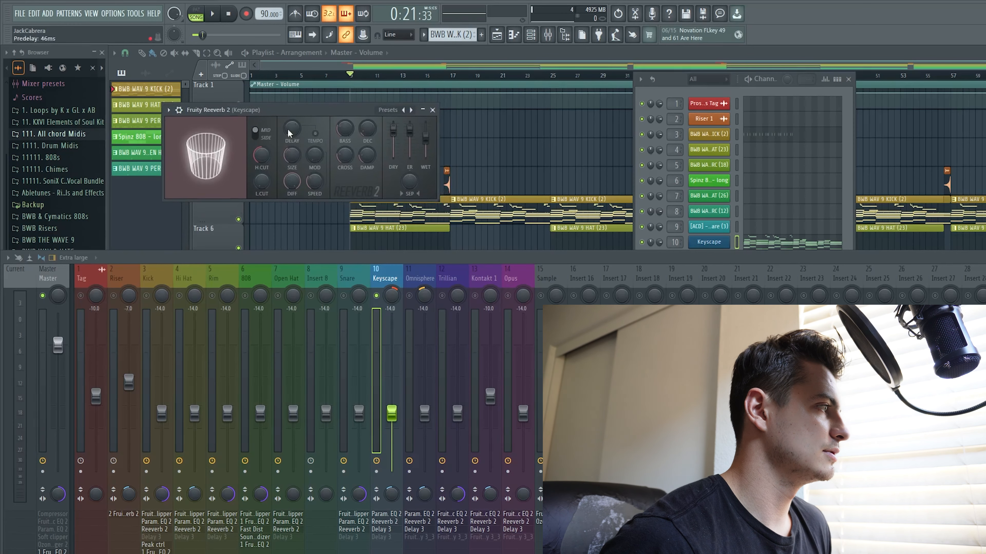
Step: Set the wet level of Keyscape's Fruity Reeverb 2 to 70%
left_click_drag(426, 137, 427, 136)
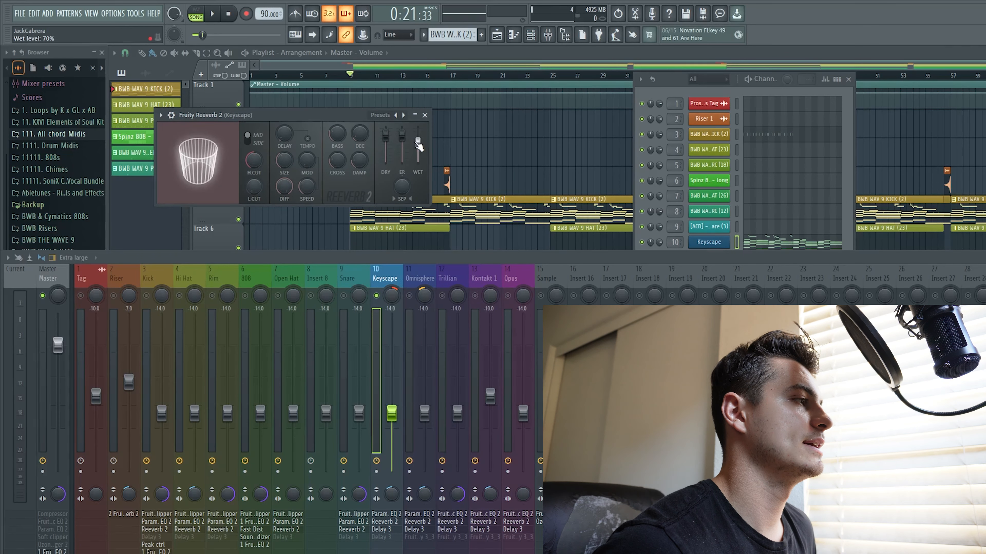
mouse_move(343, 113)
left_mouse_down()
mouse_move(335, 108)
mouse_move(351, 114)
left_mouse_up()
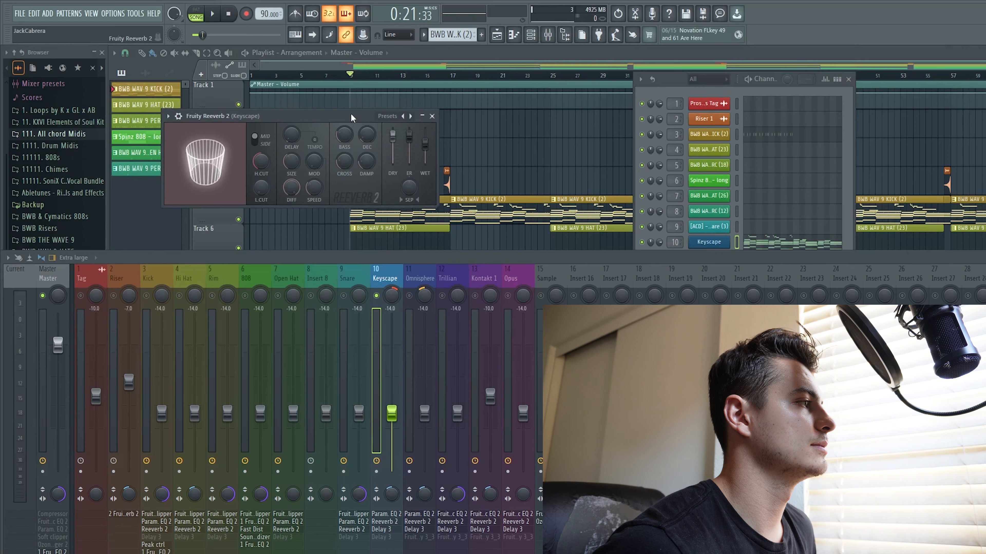
left_click_drag(351, 117, 333, 117)
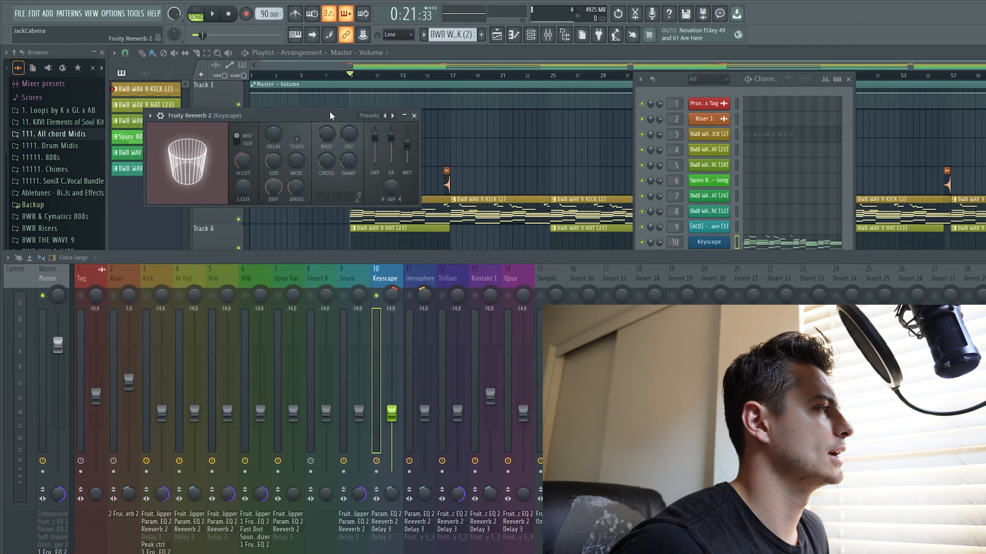
Step: Add a second Fruity Reeverb 2 to Keyscape with a 50% wet level and play the song to hear it
left_click_drag(322, 114, 422, 120)
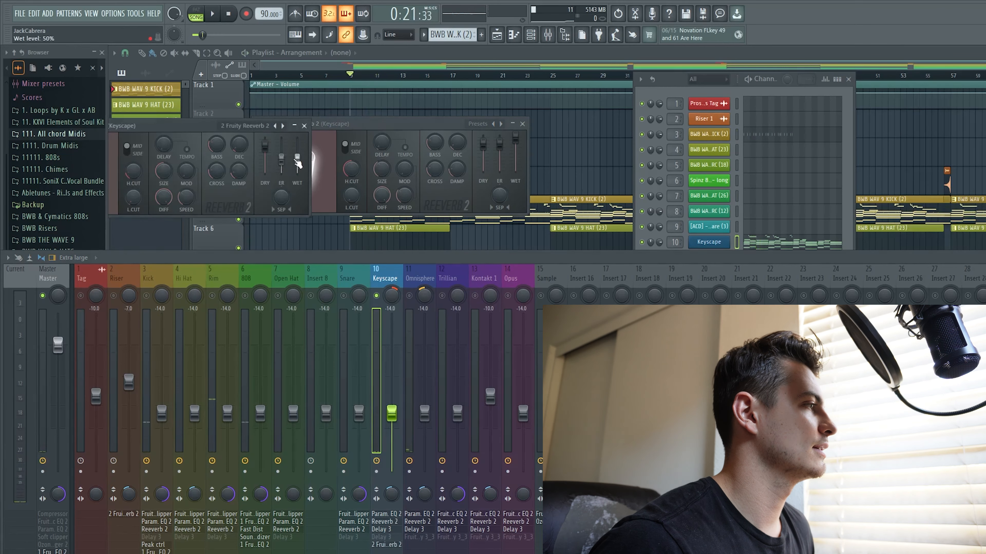
key("space")
left_click(305, 127)
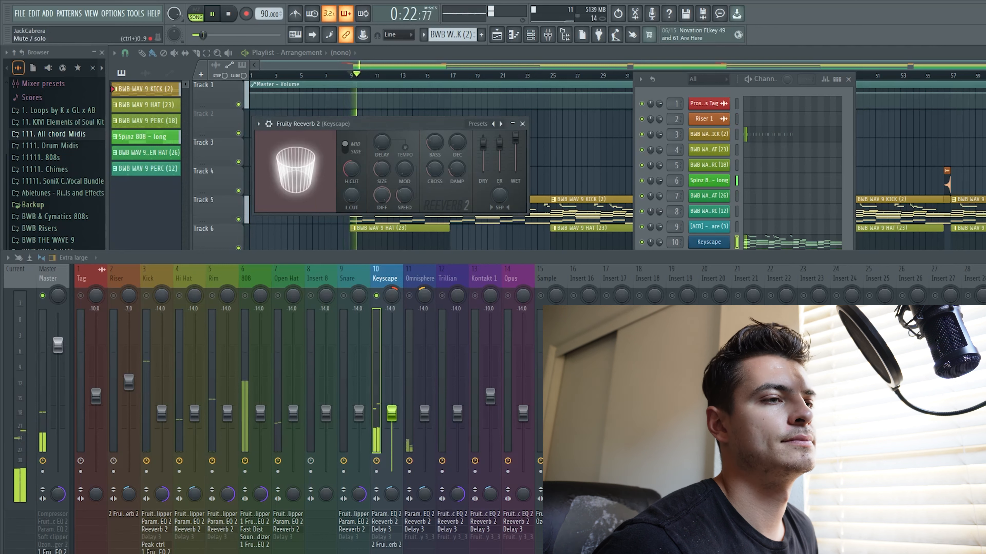
left_click(984, 373)
left_click(984, 327)
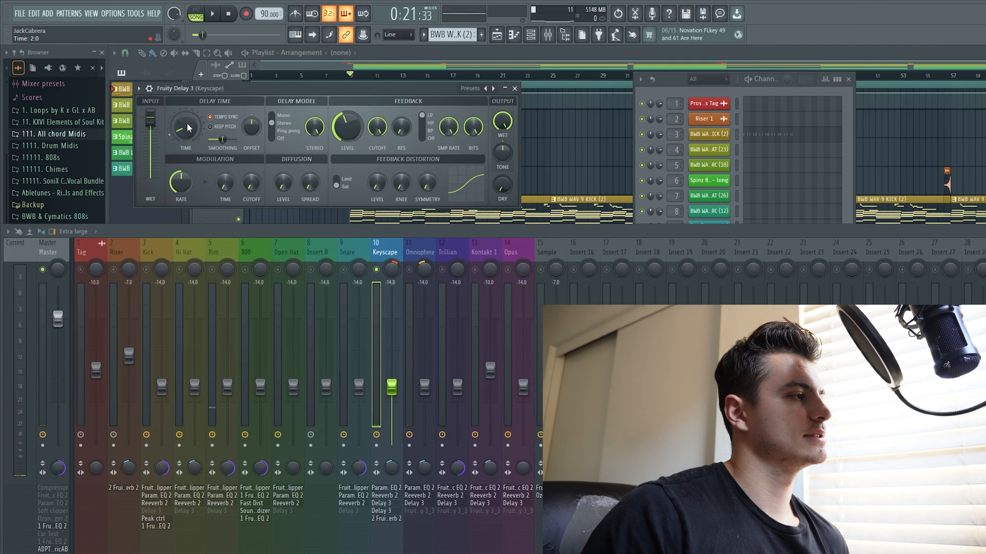
Step: Audition Keyscape's Fruity Delay 3 with the delay time raised to 5:0, and return the time to 2:0
left_click_drag(223, 91, 234, 89)
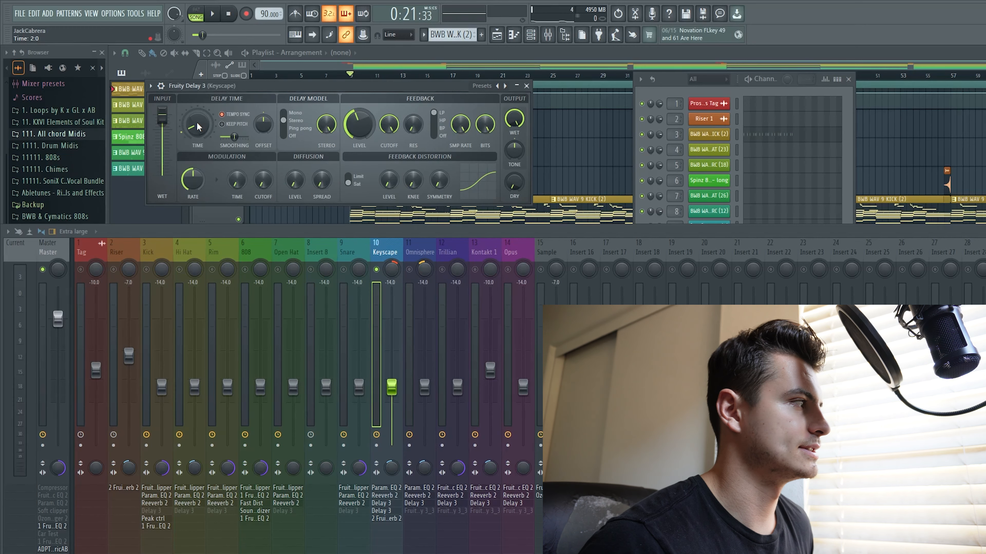
key("space")
scroll(198, 127, "up", 3)
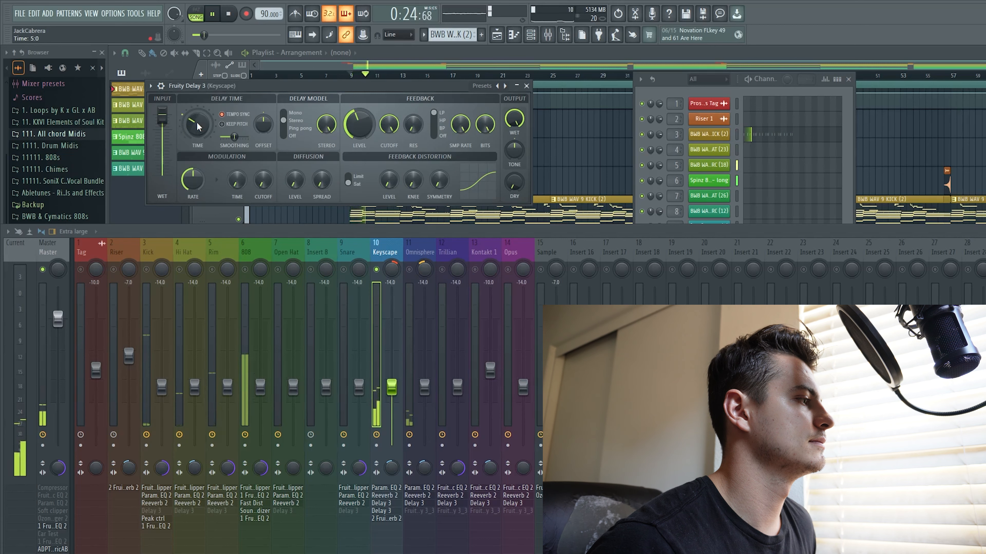
key("space")
left_click_drag(197, 124, 197, 139)
Step: Compare the Keyscape delay's feedback level at 7.6% and 100.2% while playing the song
key("space")
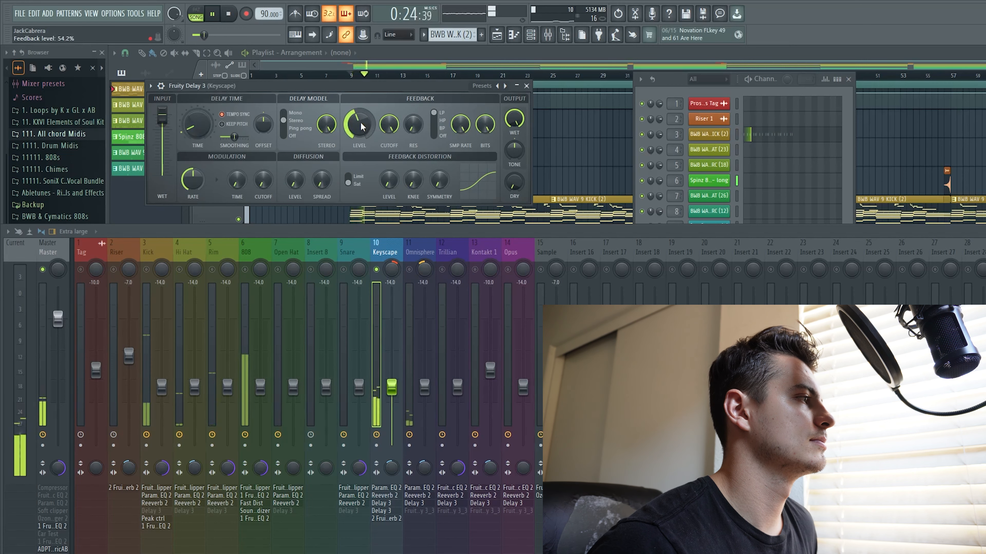
key("space")
scroll(359, 124, "down", 3)
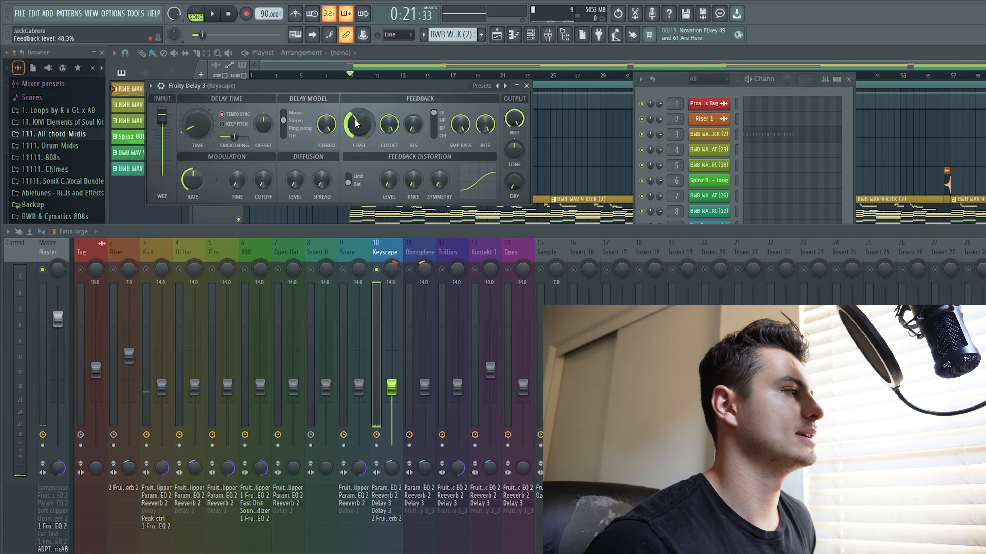
scroll(354, 123, "down", 10)
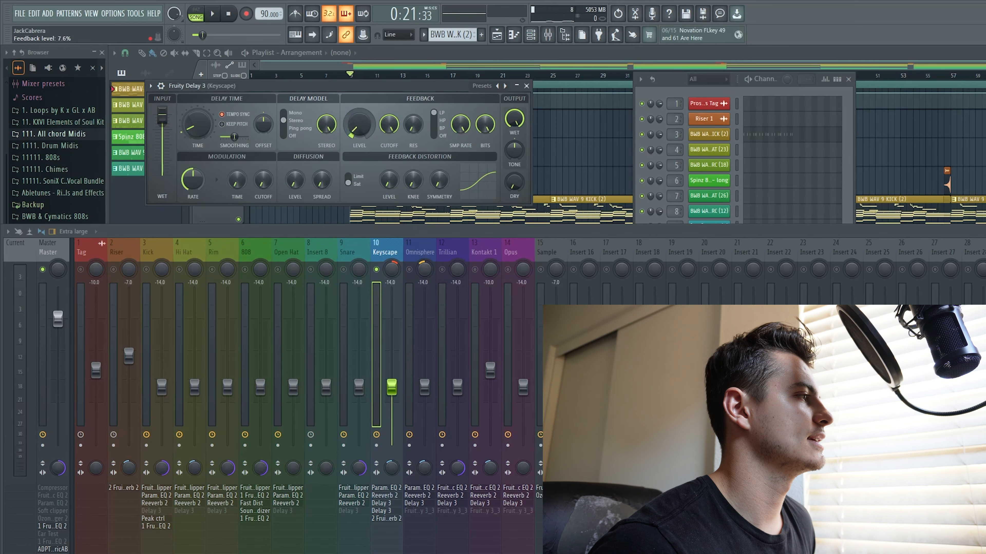
key("space")
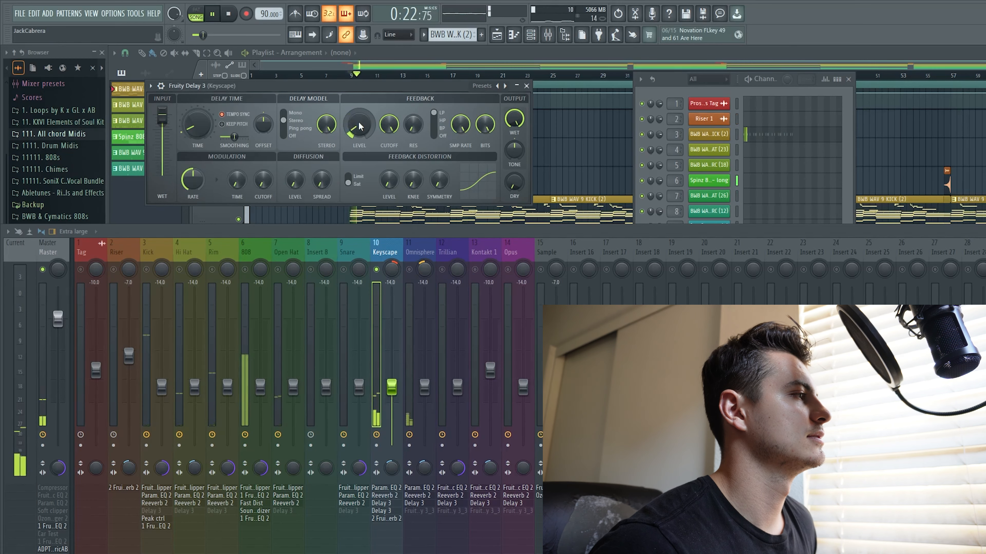
scroll(360, 125, "up", 20)
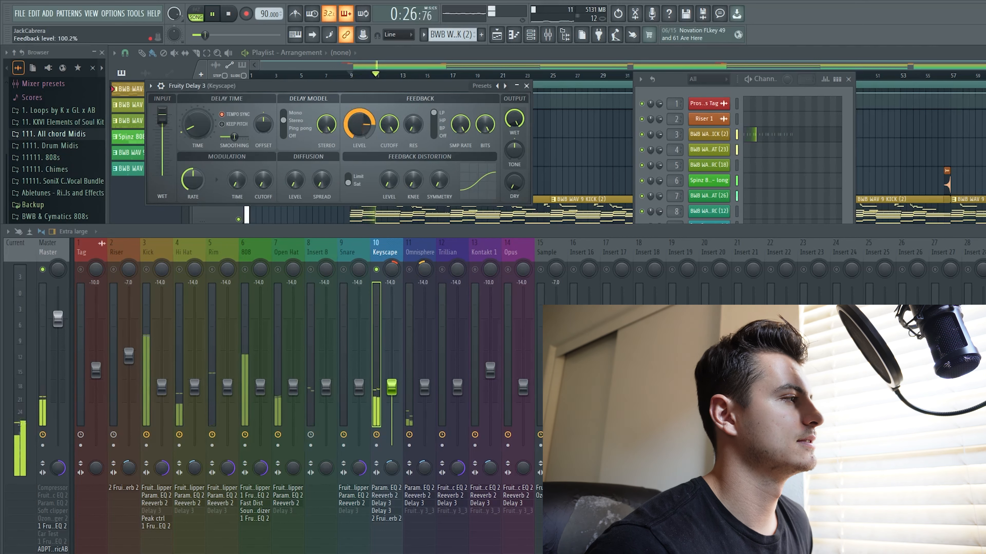
Step: Lower the feedback level of Keyscape's Fruity Delay 3 and stop the song
scroll(359, 125, "down", 10)
scroll(357, 126, "down", 1)
key("space")
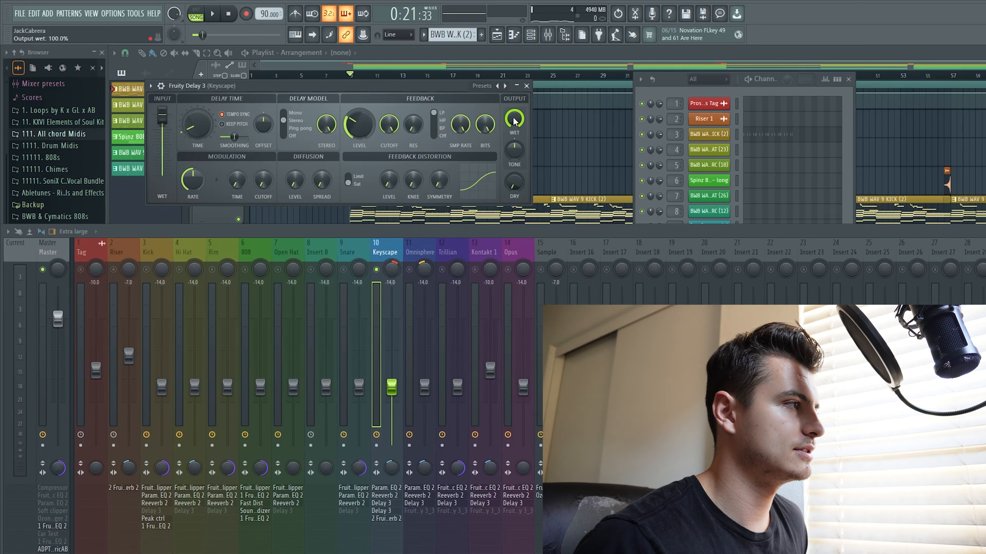
Step: Audition Keyscape's Fruity Delay 3 at 100% output wet and at a reduced wet level, and raise the wet level again
key("space")
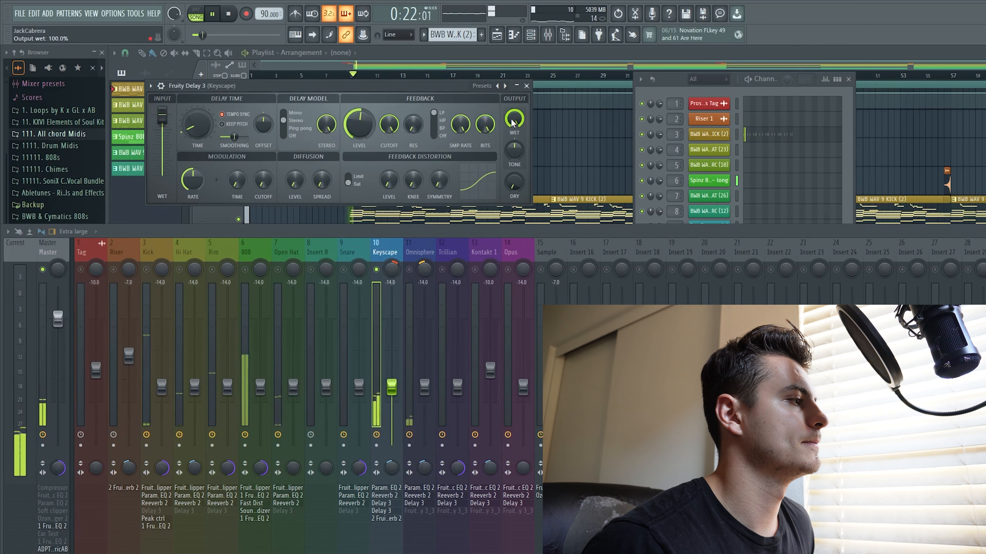
key("space")
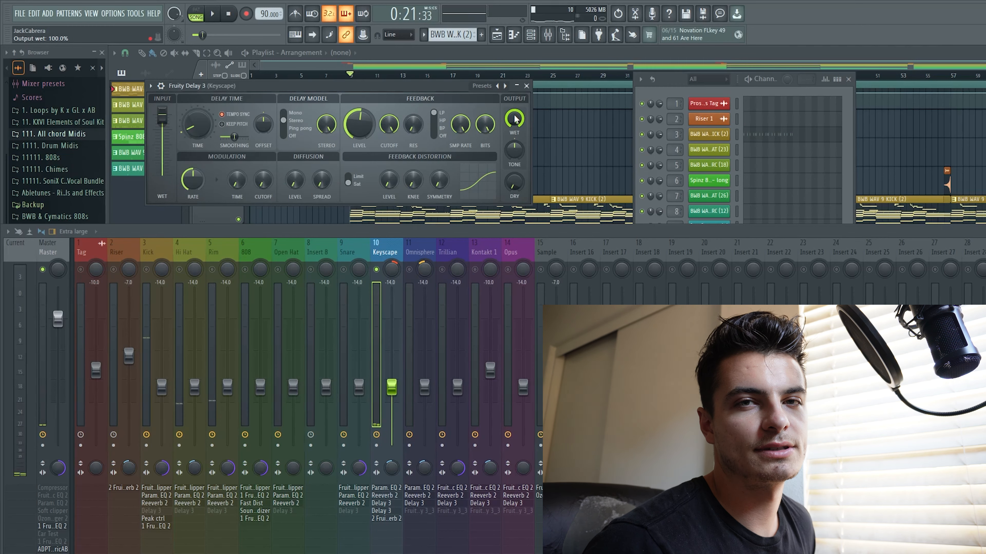
left_click_drag(514, 118, 519, 108)
key("space")
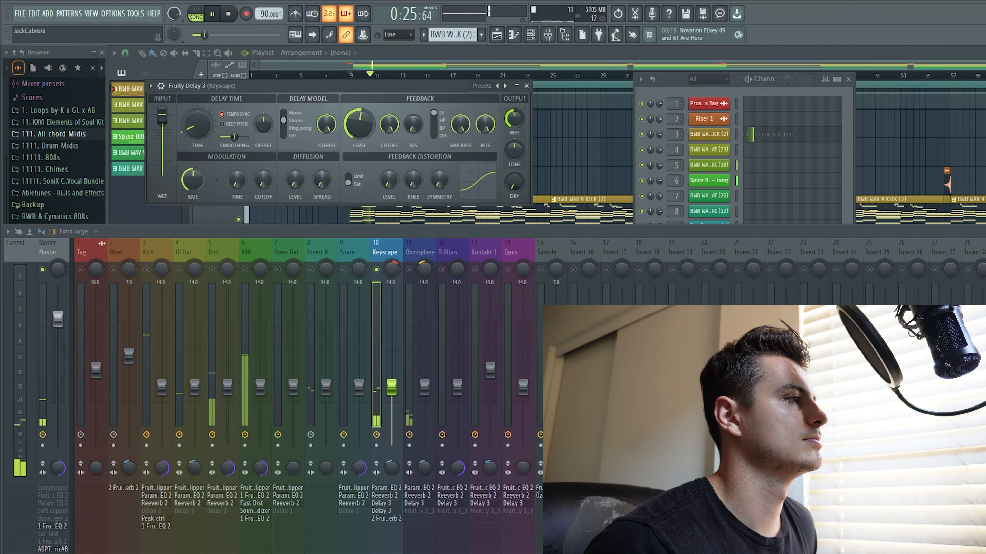
left_click_drag(518, 118, 517, 97)
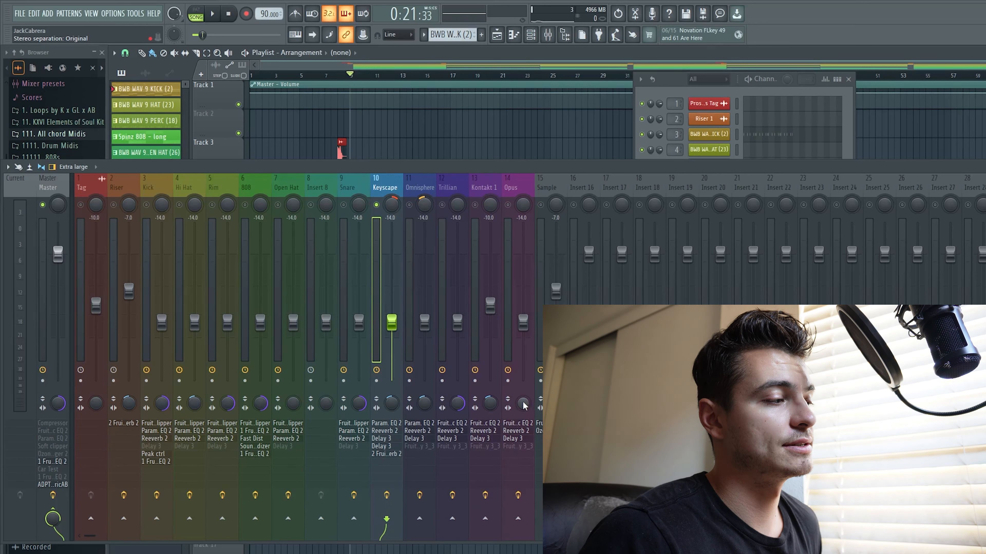
Step: Try the Opus track's stereo separation at 100% separated, reduce it to a slight separation, and compare it with the Master's
left_click_drag(524, 404, 524, 412)
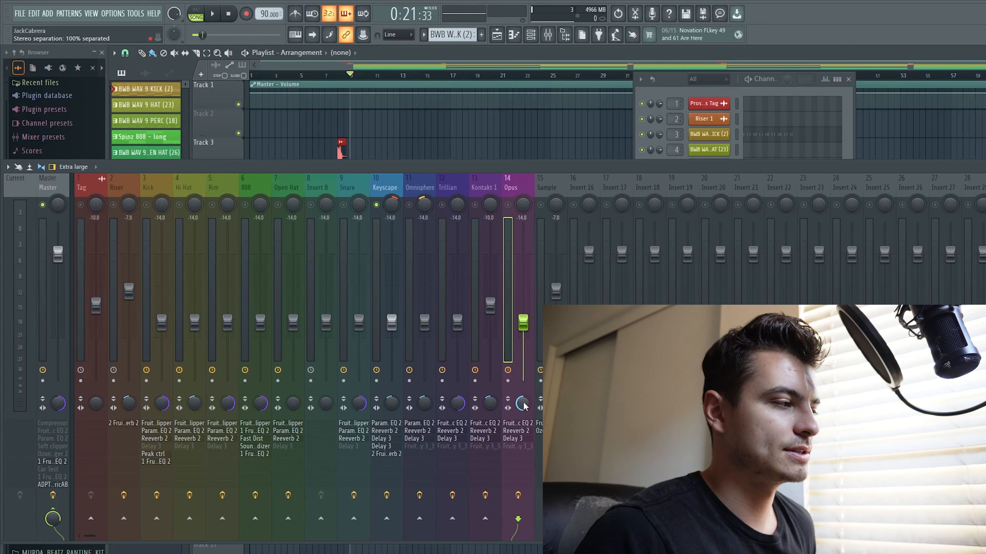
scroll(524, 405, "up", 3)
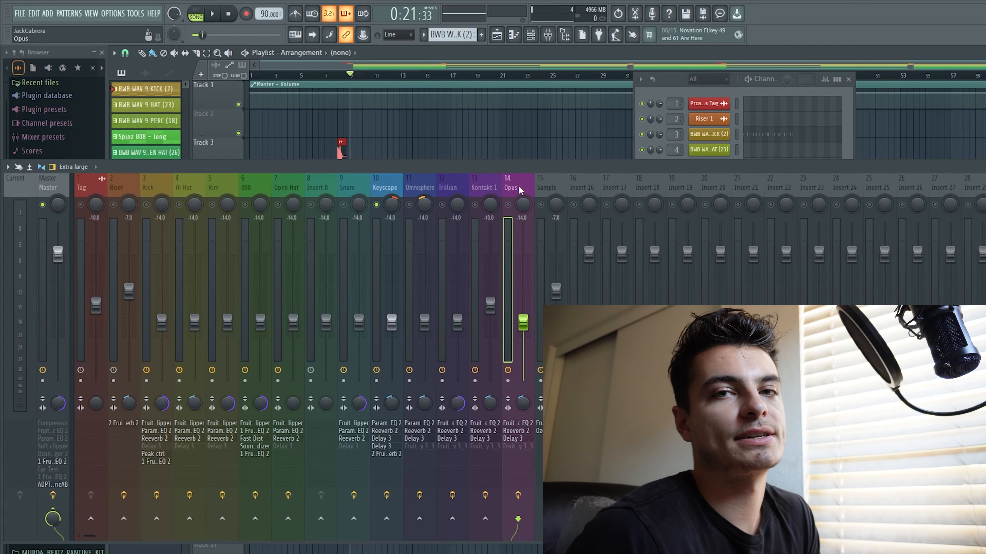
left_click(47, 187)
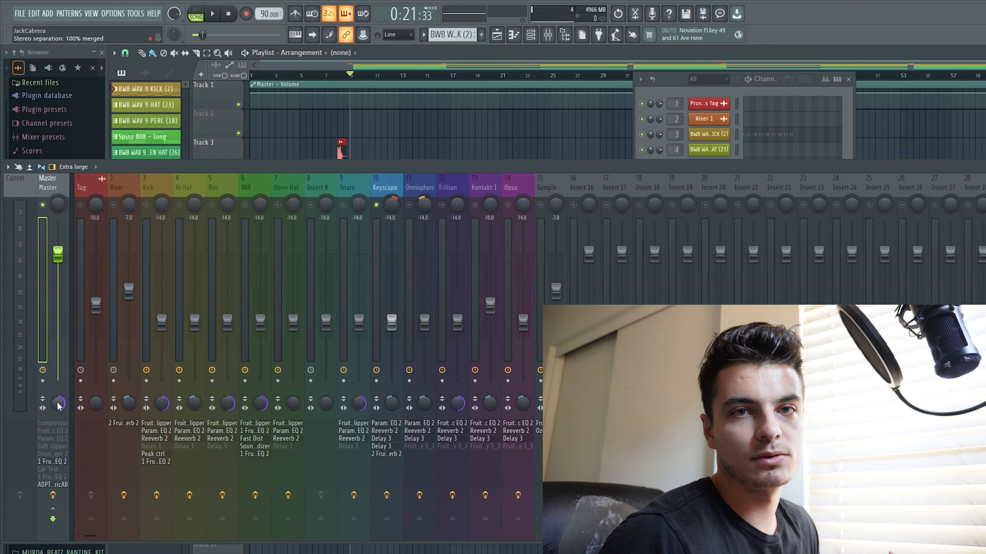
left_click(522, 185)
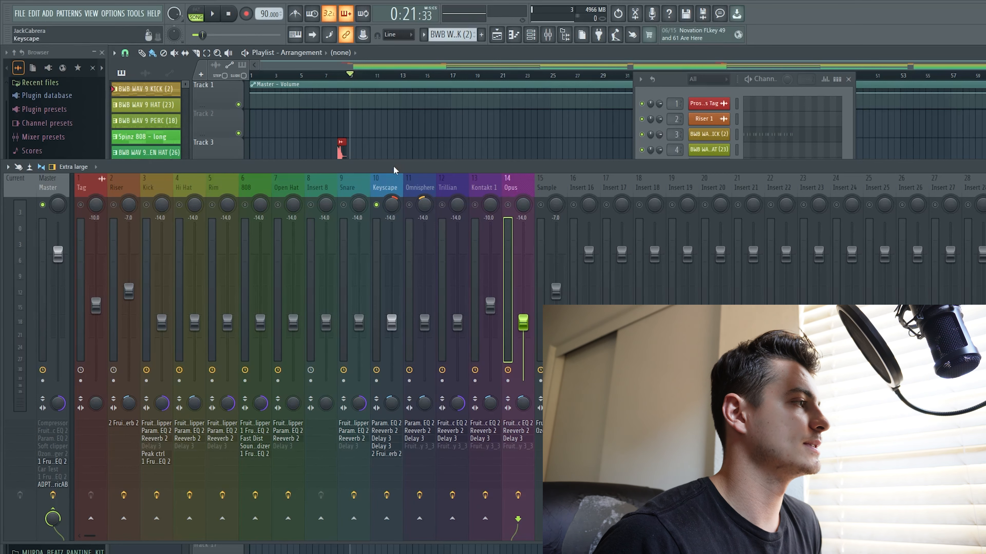
Step: Boost band 5 of Keyscape's Parametric EQ 2 strongly around 1438 Hz while playing the song, and reduce it to a slight boost
left_click(395, 183)
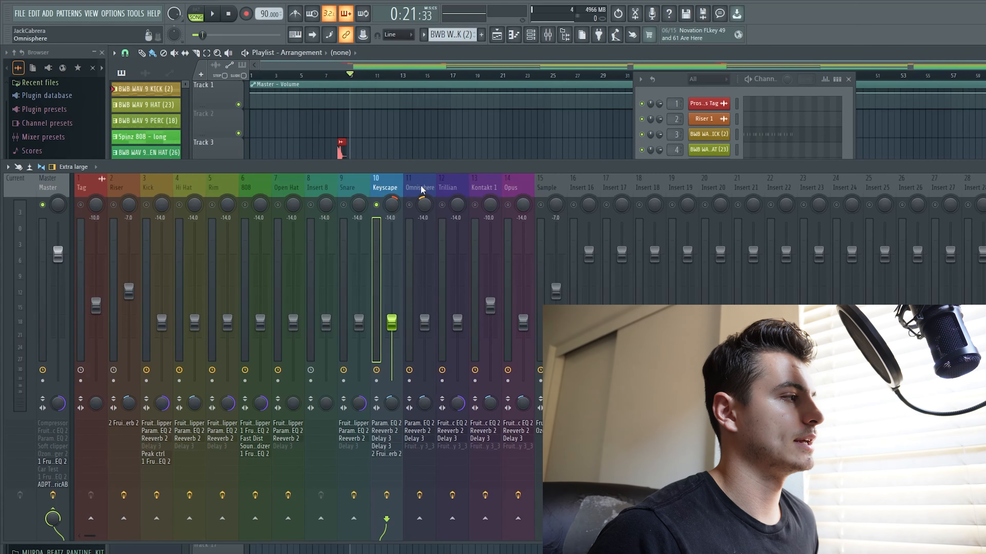
left_click(422, 189)
left_click(399, 187)
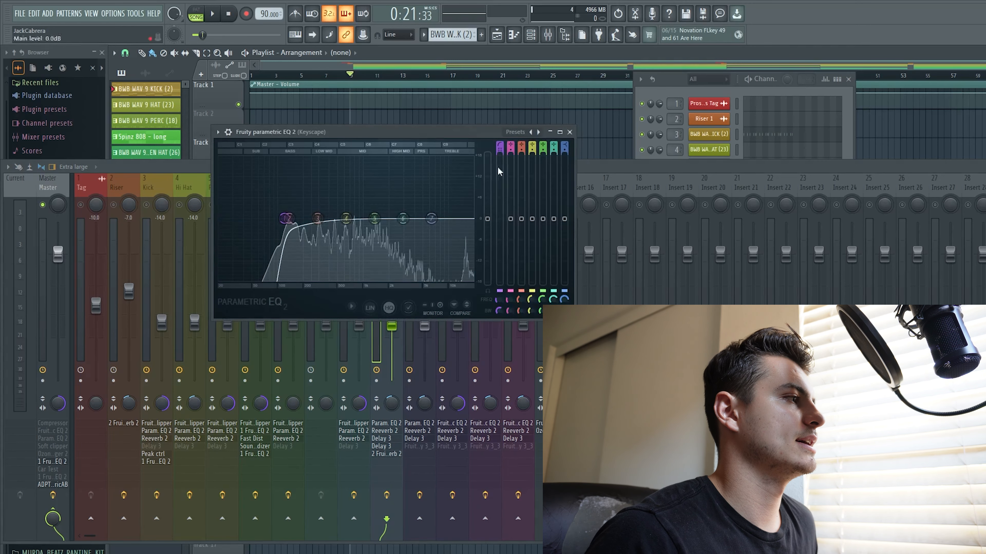
left_click_drag(450, 133, 599, 209)
key("space")
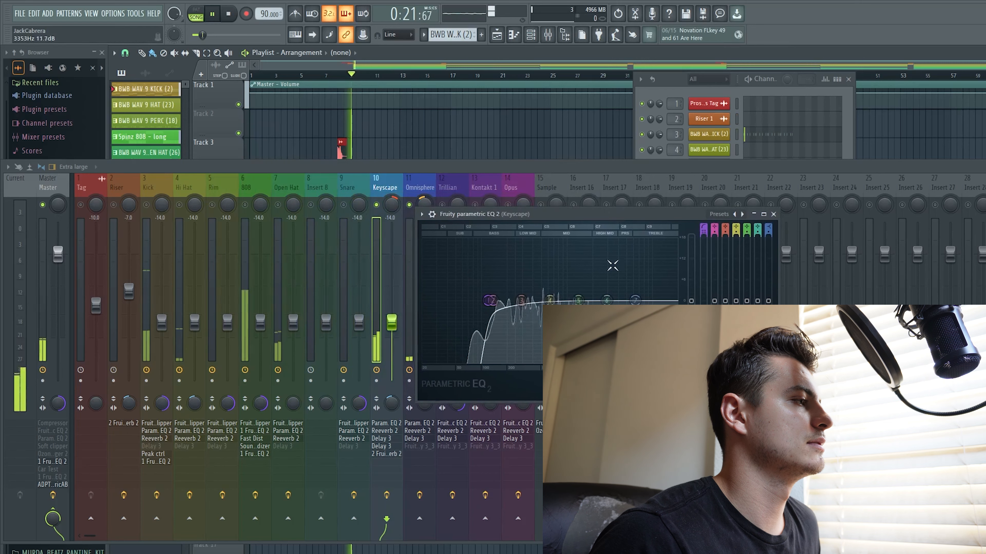
left_click_drag(578, 301, 580, 266)
key("space")
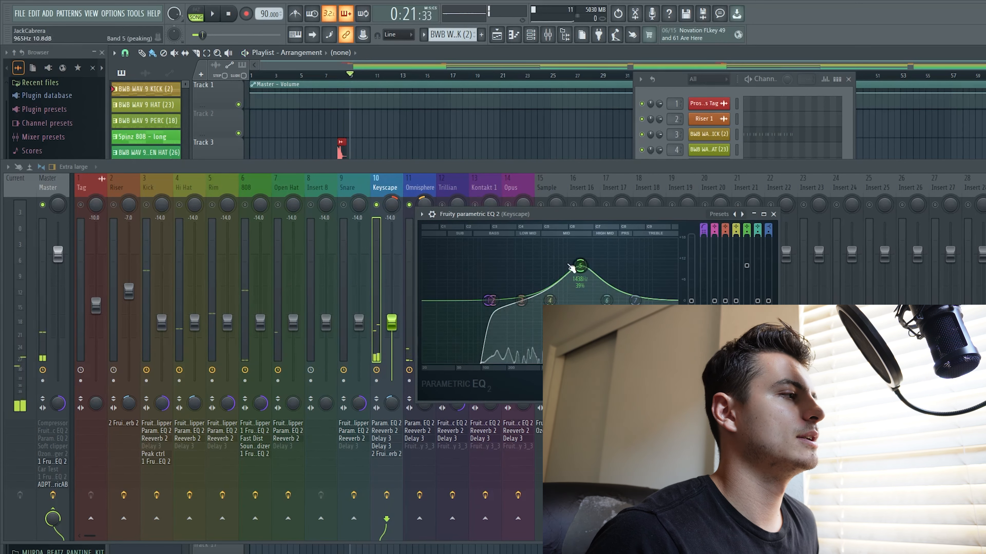
left_click_drag(585, 268, 580, 290)
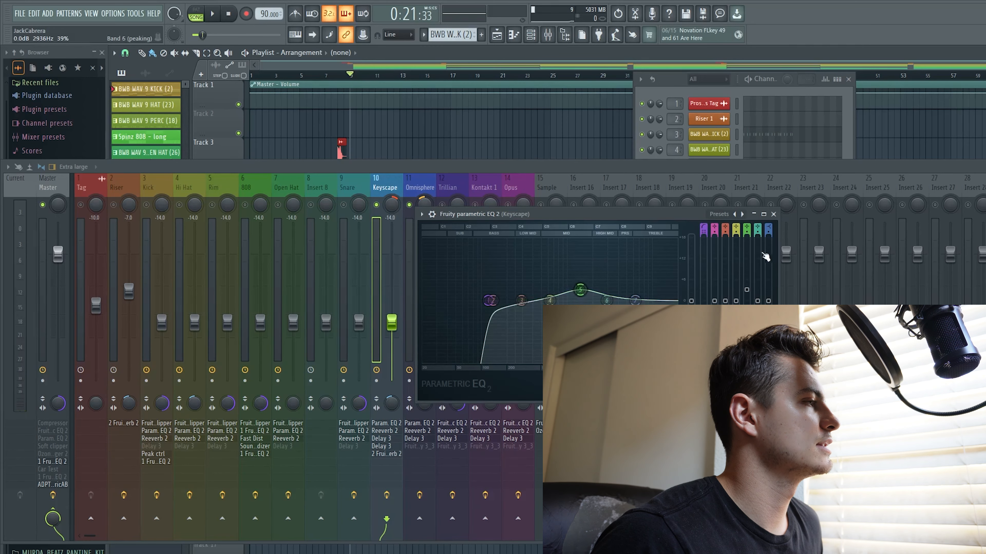
left_click(774, 213)
Step: Cut band 5 of Omnisphere's Parametric EQ 2 to -3.0 dB at 1438 Hz and narrow its bandwidth
left_click(415, 184)
left_click_drag(725, 130, 696, 142)
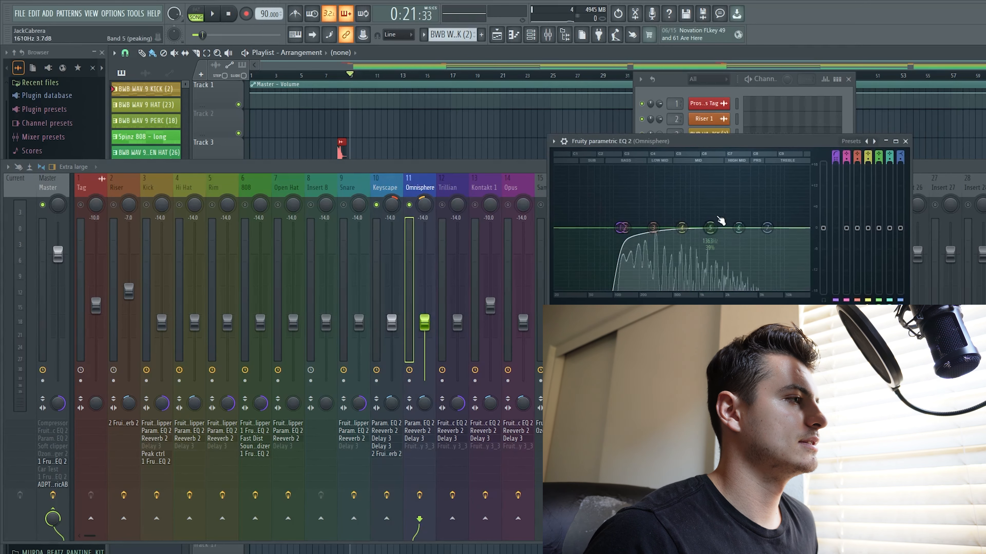
left_click_drag(712, 228, 712, 217)
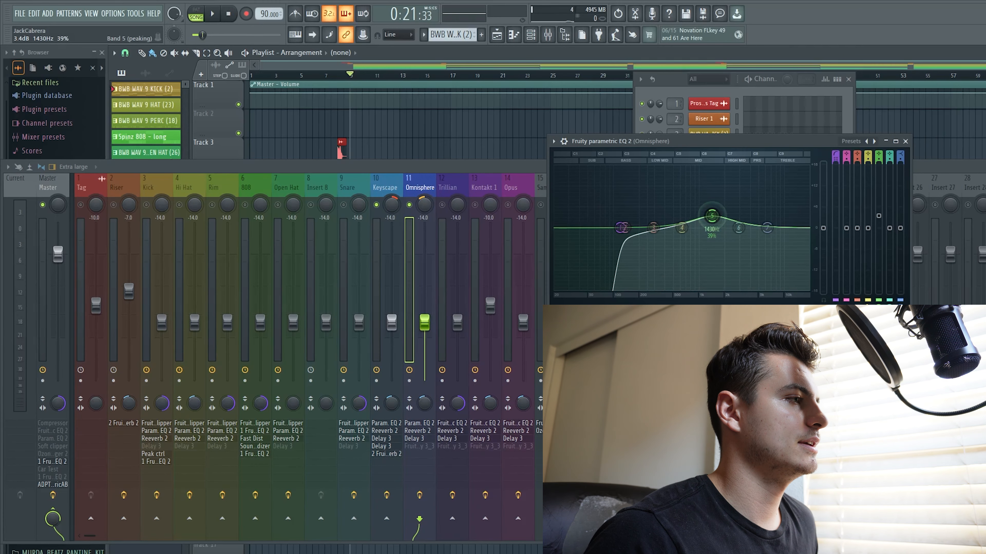
left_click_drag(715, 218, 713, 237)
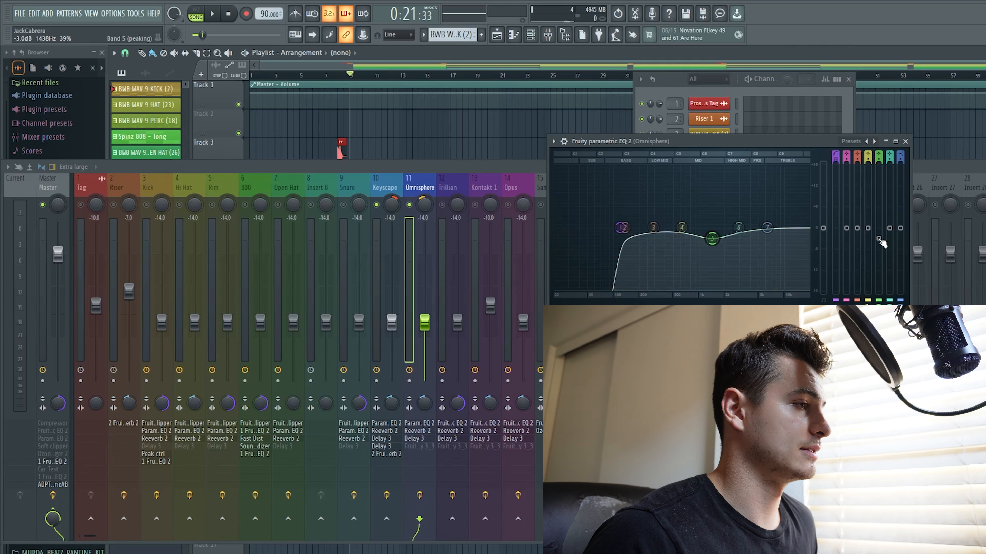
scroll(712, 238, "down", 5)
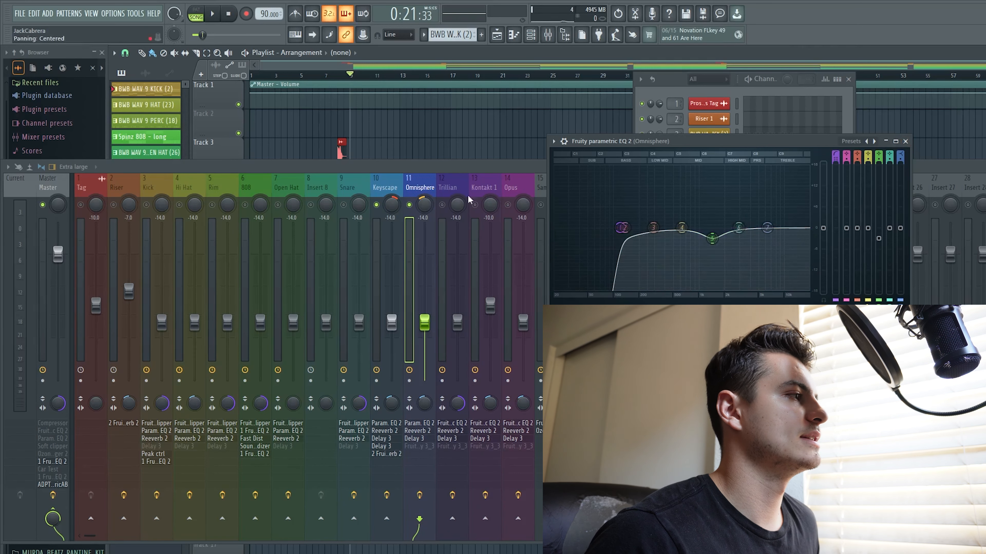
Step: Boost band 4 of Omnisphere's Parametric EQ 2 while playing the song, and settle it at 3.1 dB at 426 Hz
key("space")
left_click_drag(682, 227, 667, 192)
key("space")
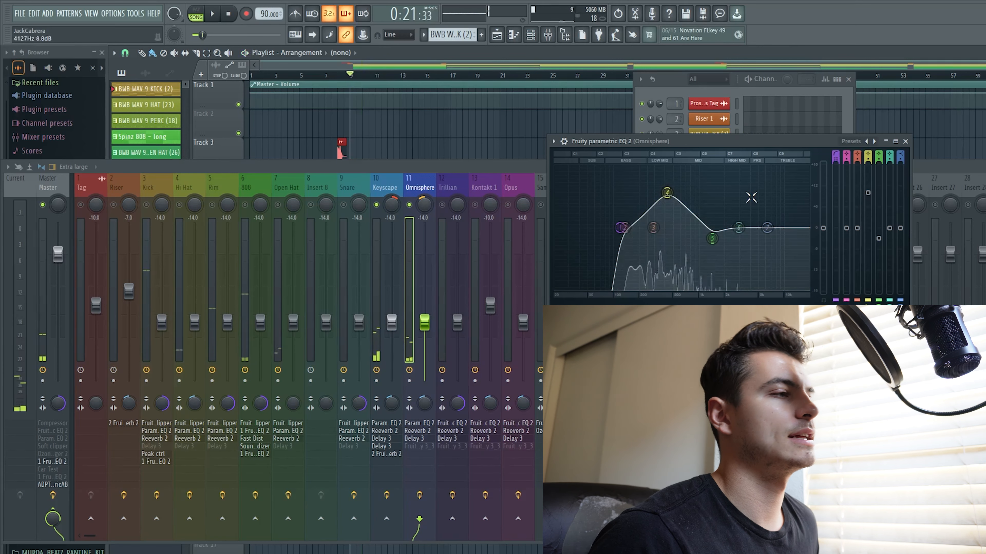
left_click_drag(869, 195, 868, 216)
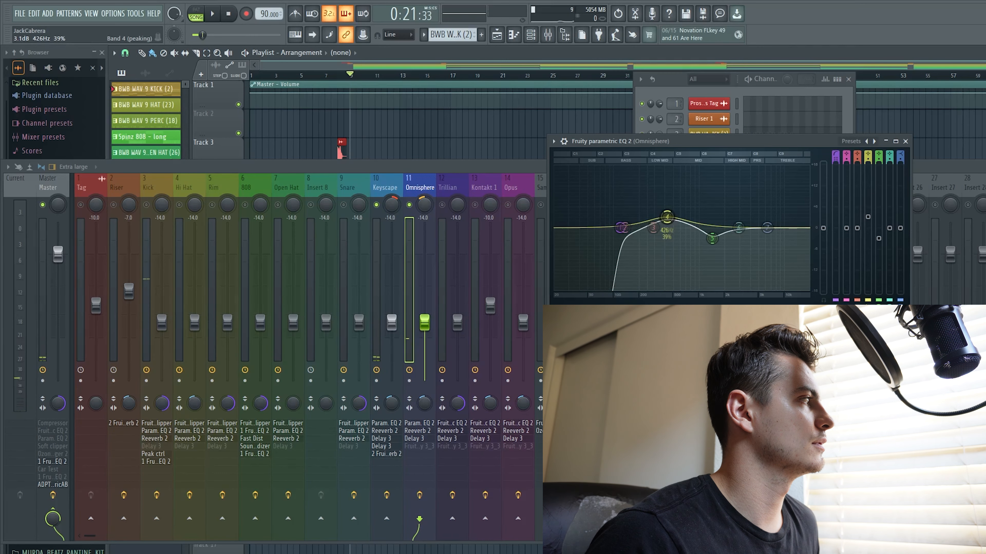
left_click(906, 141)
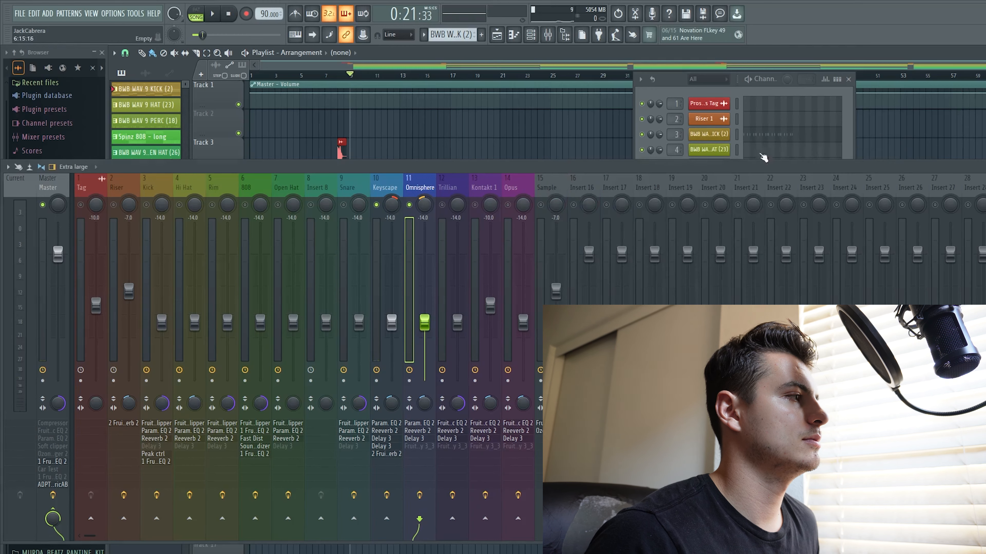
Step: Cut band 4 of Keyscape's Parametric EQ 2 to -3.0 dB at 426 Hz and narrow its bandwidth
left_click(389, 187)
left_click(386, 422)
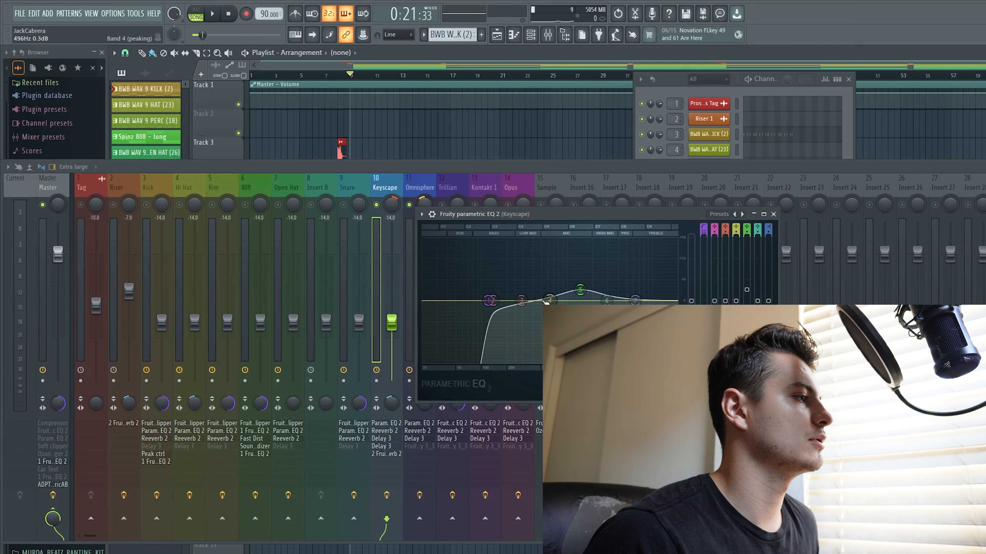
left_click_drag(547, 294, 536, 278)
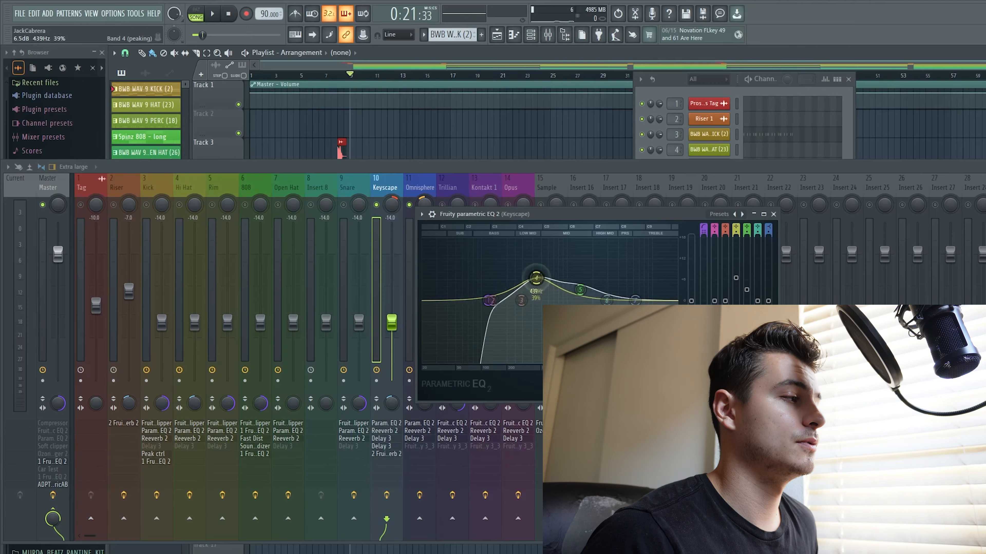
left_click_drag(536, 278, 535, 312)
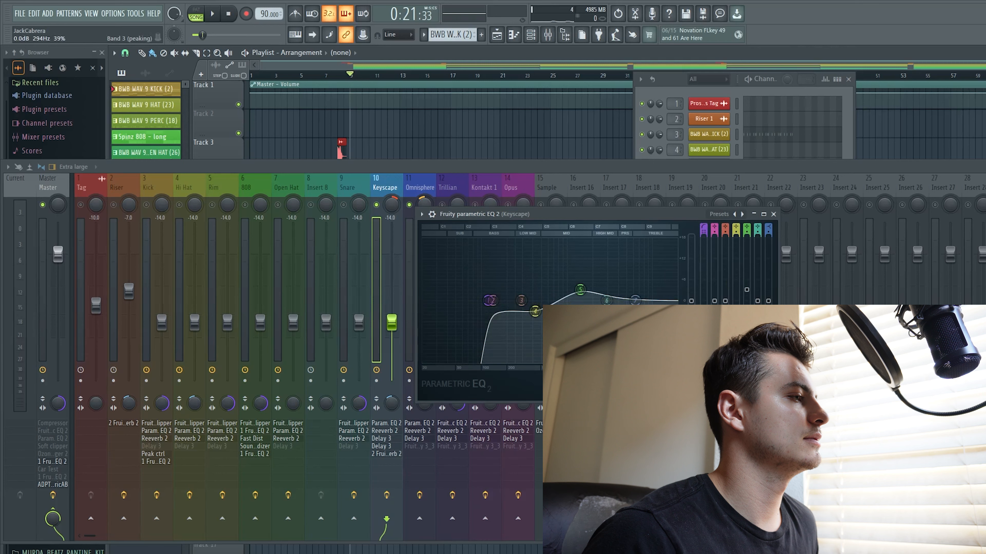
scroll(535, 311, "down", 3)
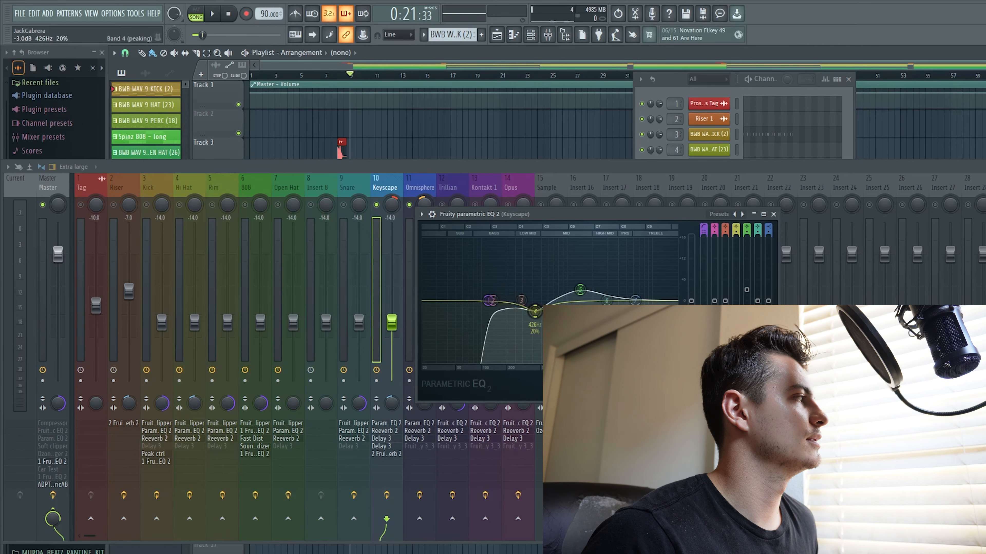
left_click(773, 214)
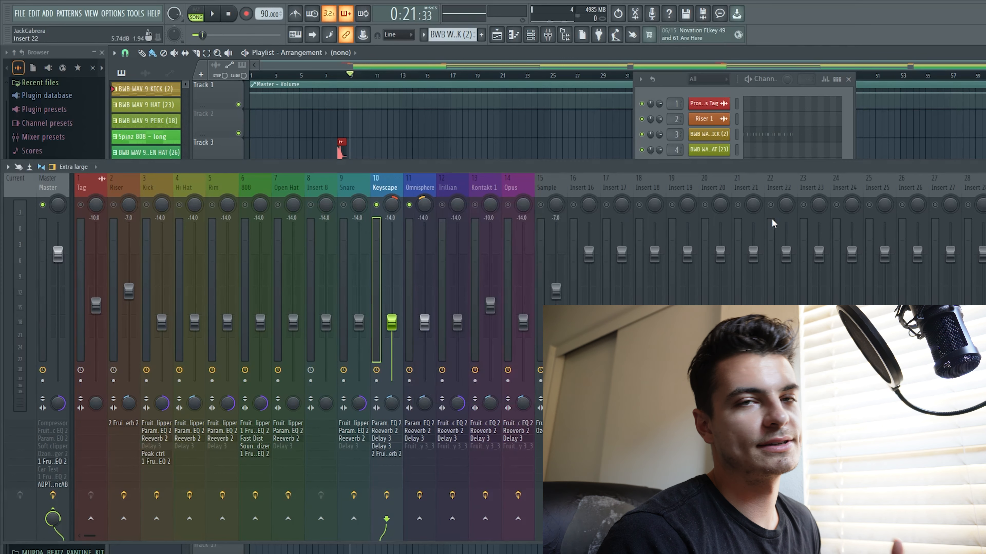